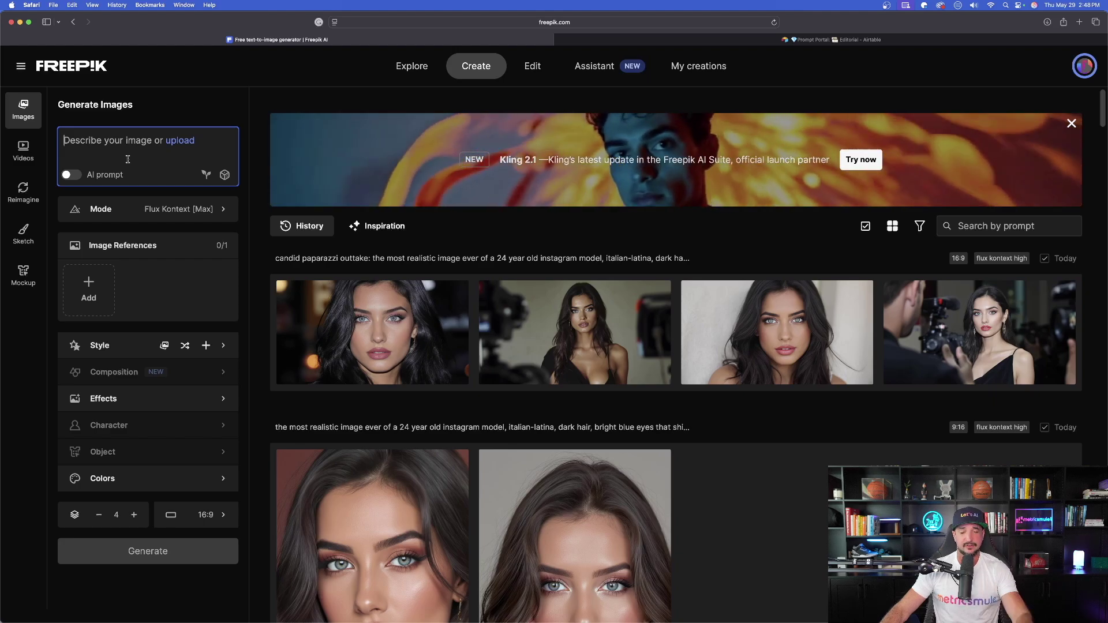
Switch to the Airtable Prompt Portal and browse the prompt galleries, including Editorial and Cheat Codes/Realism
key(ctrl+Tab)
scroll(661, 135, up, 3)
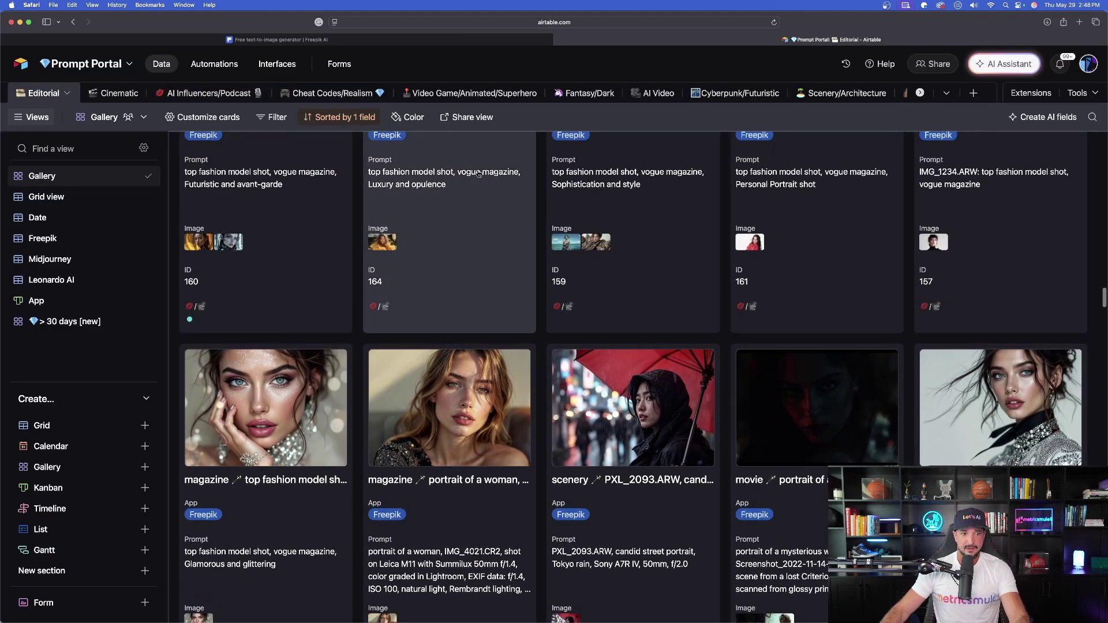
click(30, 117)
scroll(554, 346, down, 5)
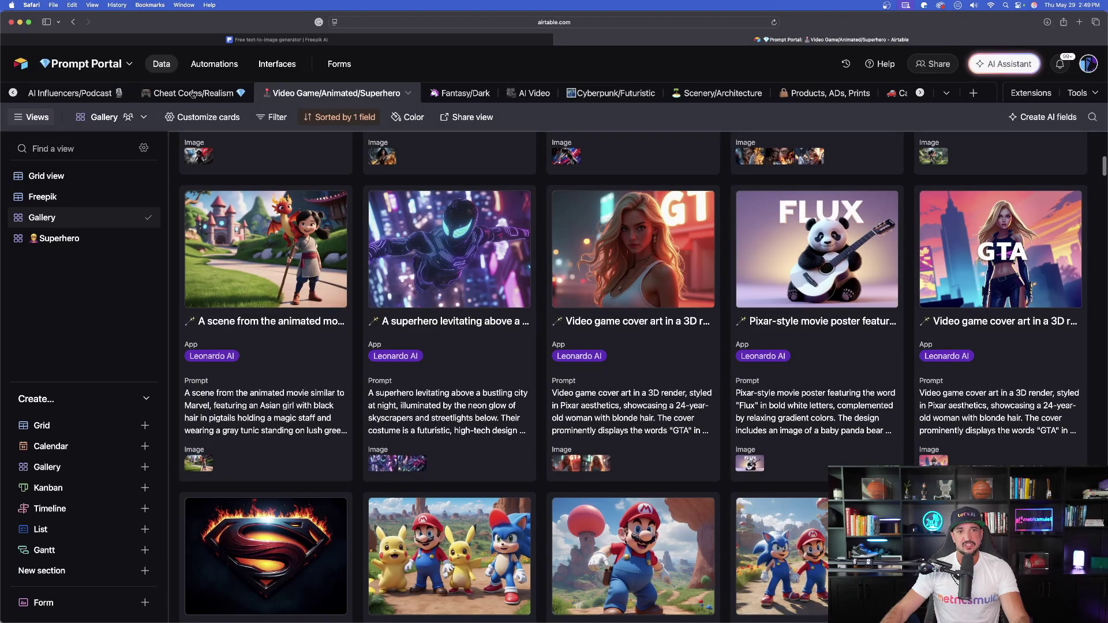
click(194, 94)
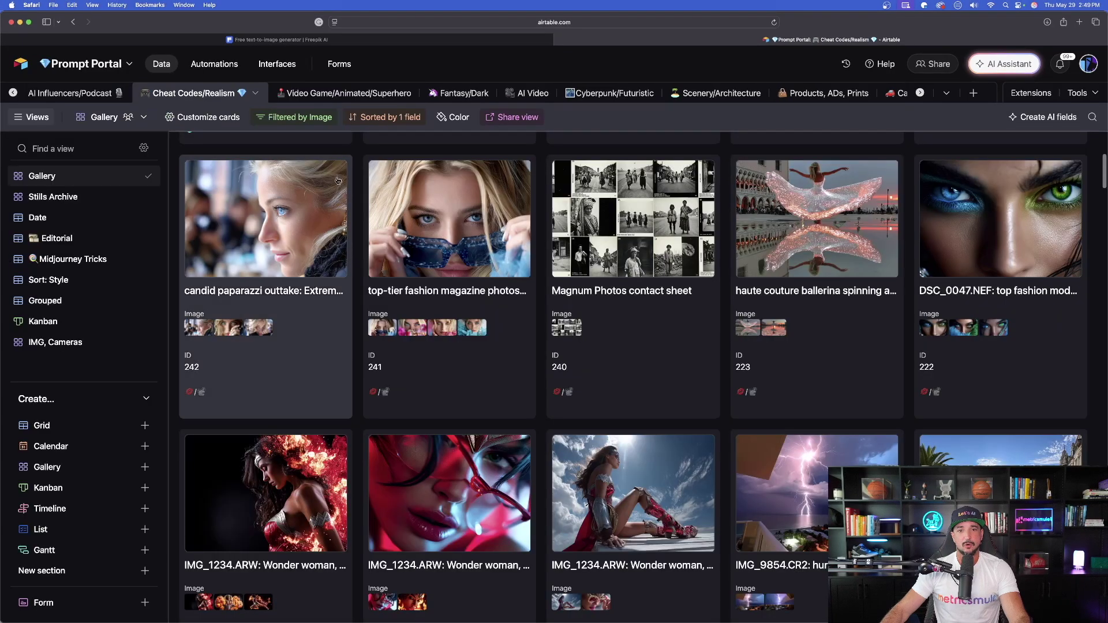
scroll(469, 190, up, 5)
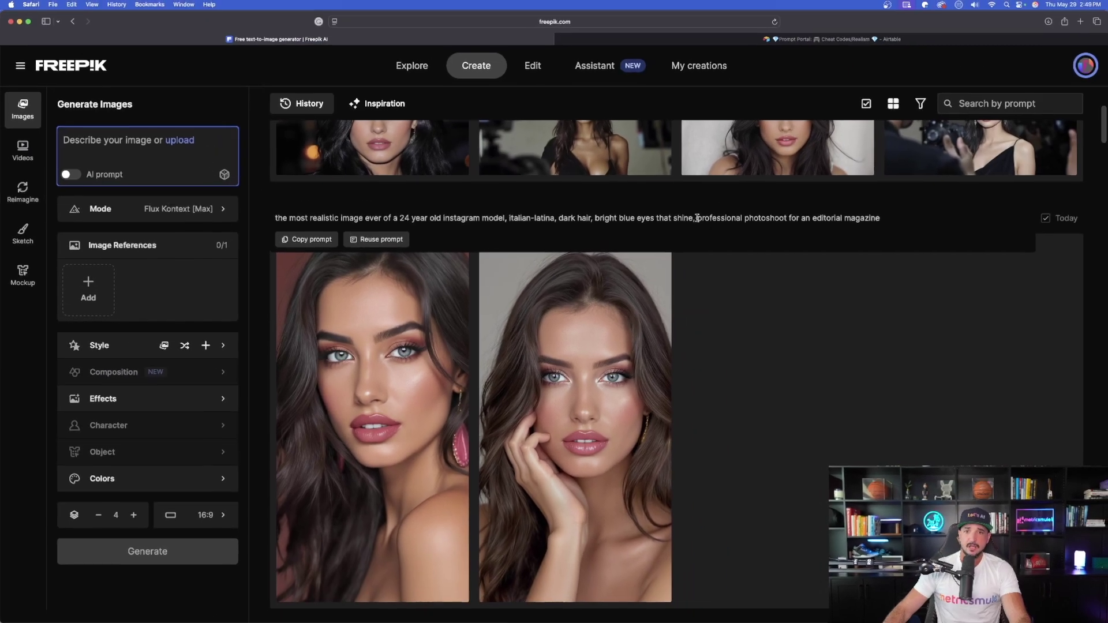
In the Freepik history, highlight "professional photoshoot for an editorial magazine" in the Instagram model prompt and examine its portraits
drag(961, 124, 1107, 129)
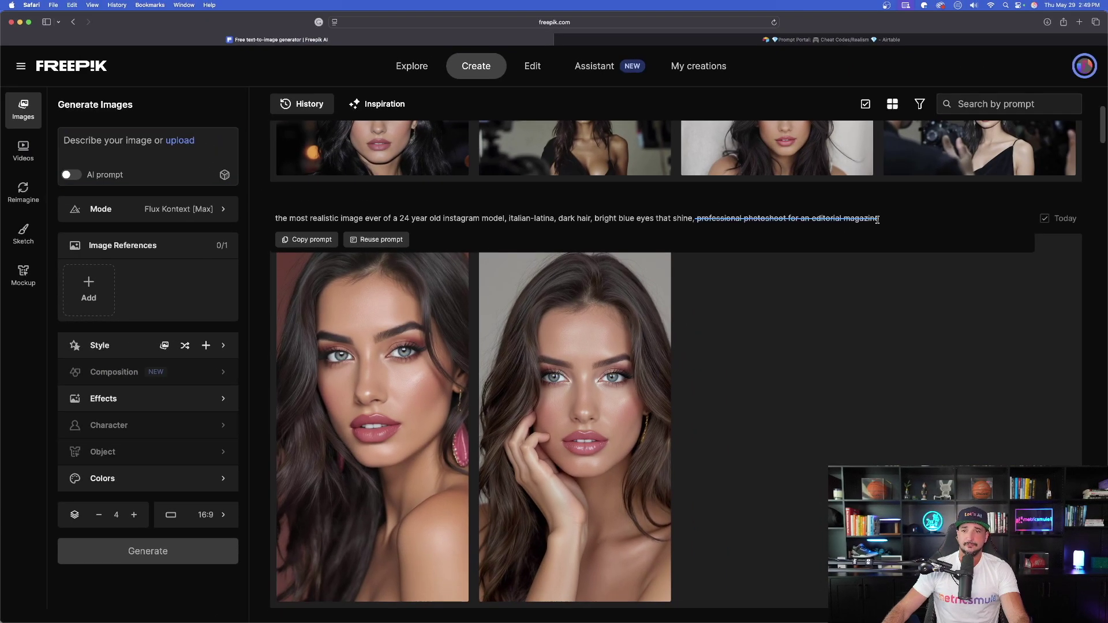
scroll(582, 323, down, 2)
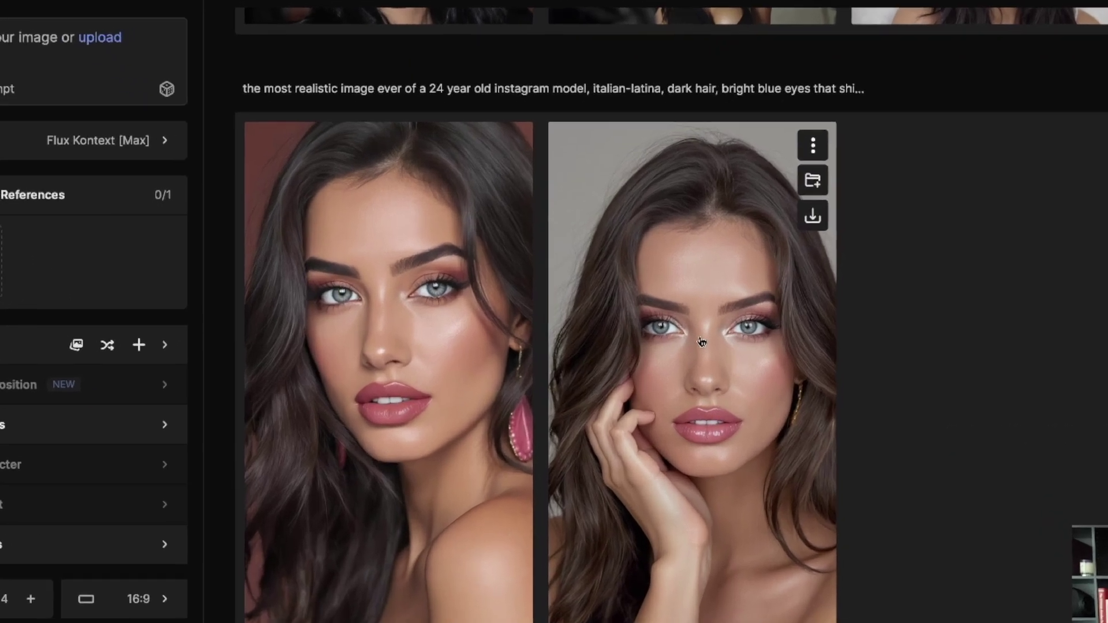
scroll(691, 302, up, 5)
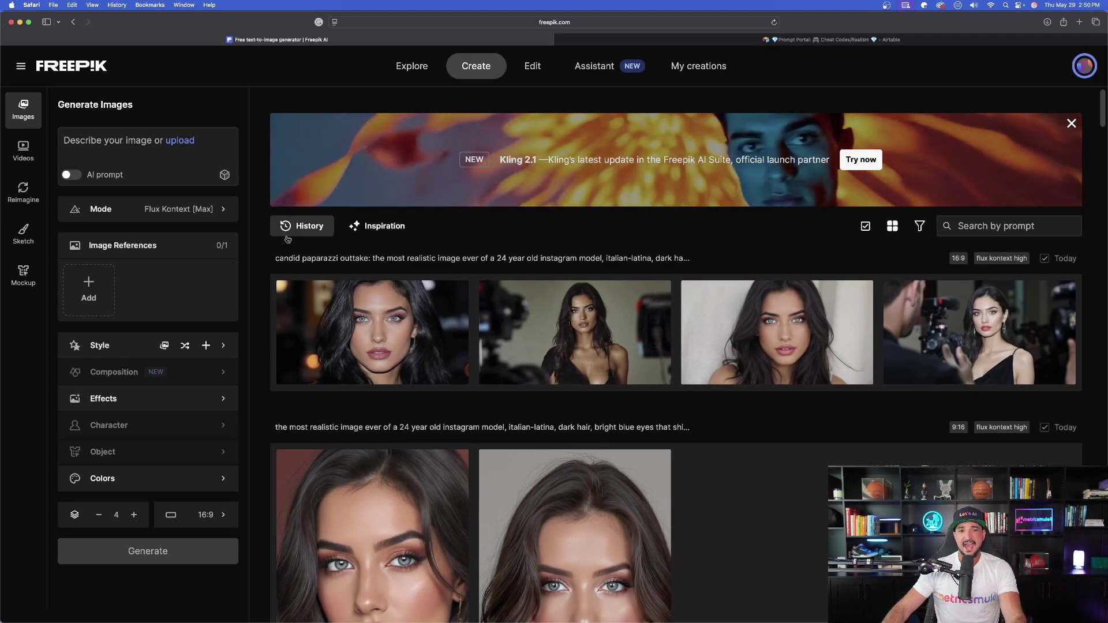
Copy the prompt of the candid paparazzi outtake image showing cameramen and paste it as the new image description
click(995, 327)
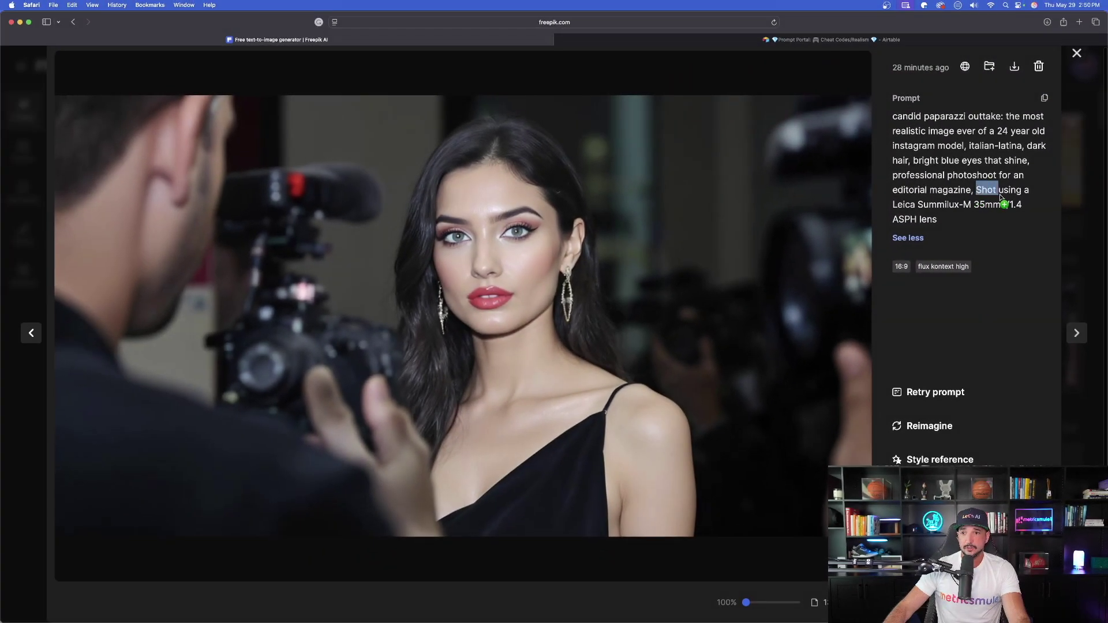
drag(1000, 196, 1008, 222)
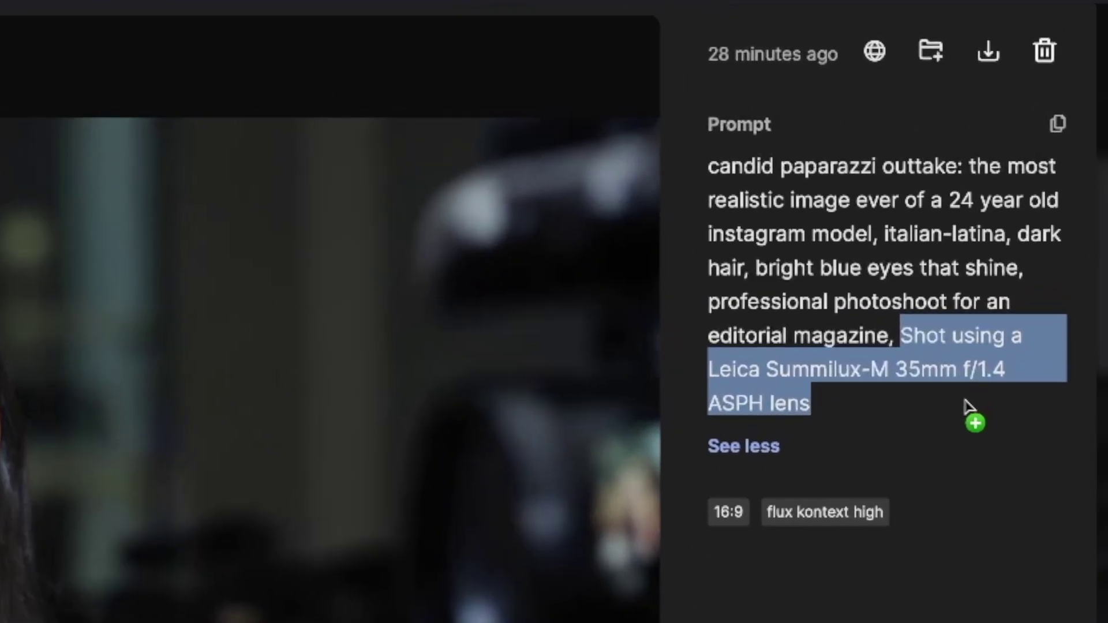
key(super+c)
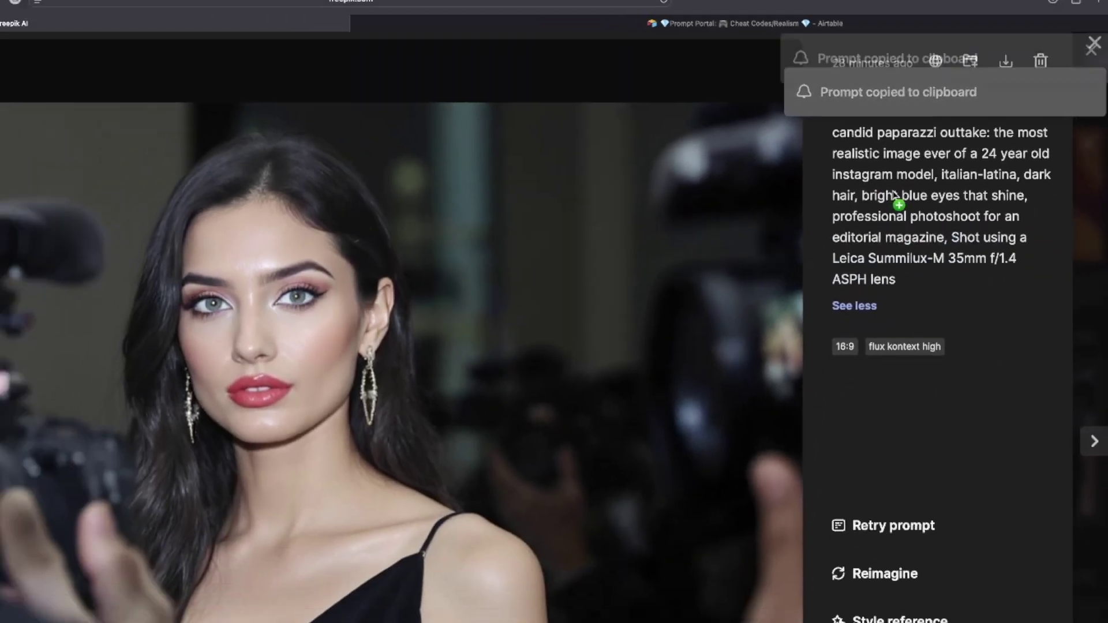
click(763, 242)
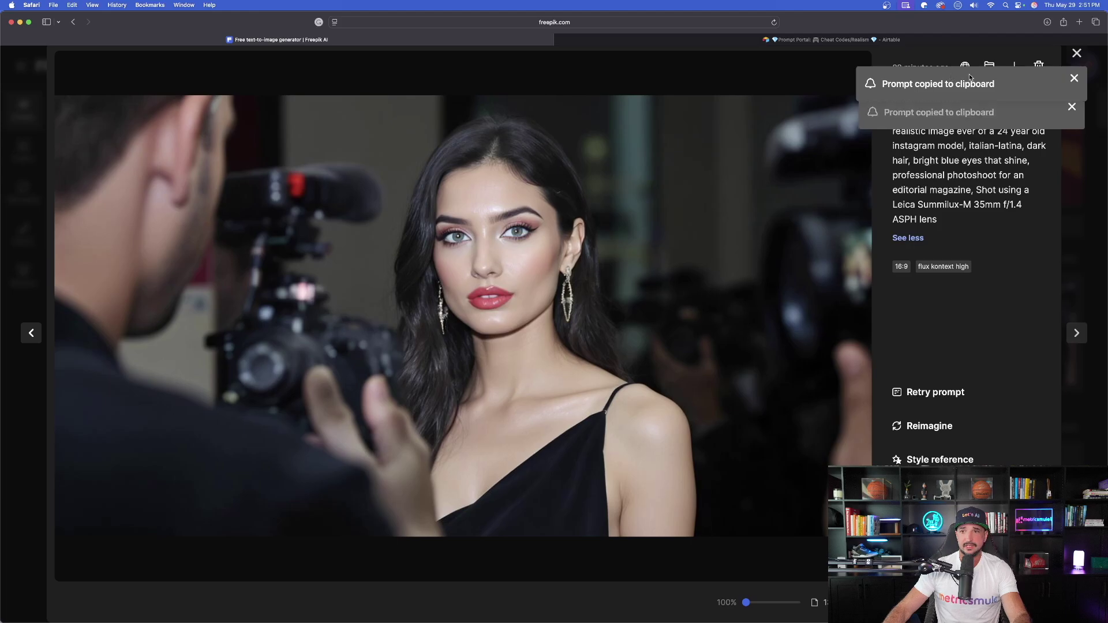
key(Escape)
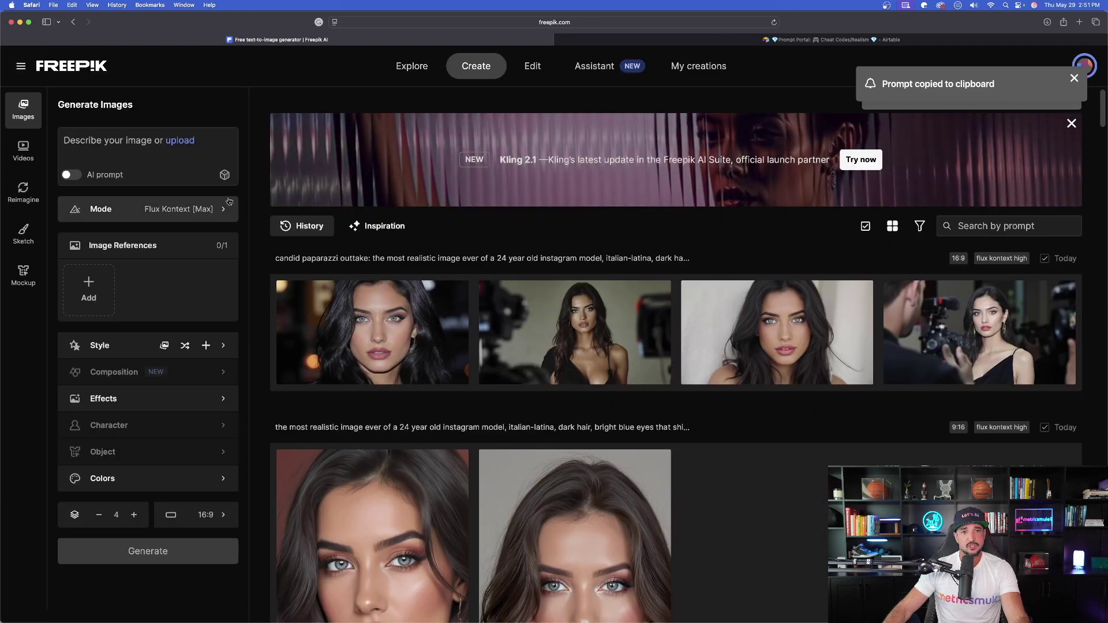
click(99, 143)
key(super+v)
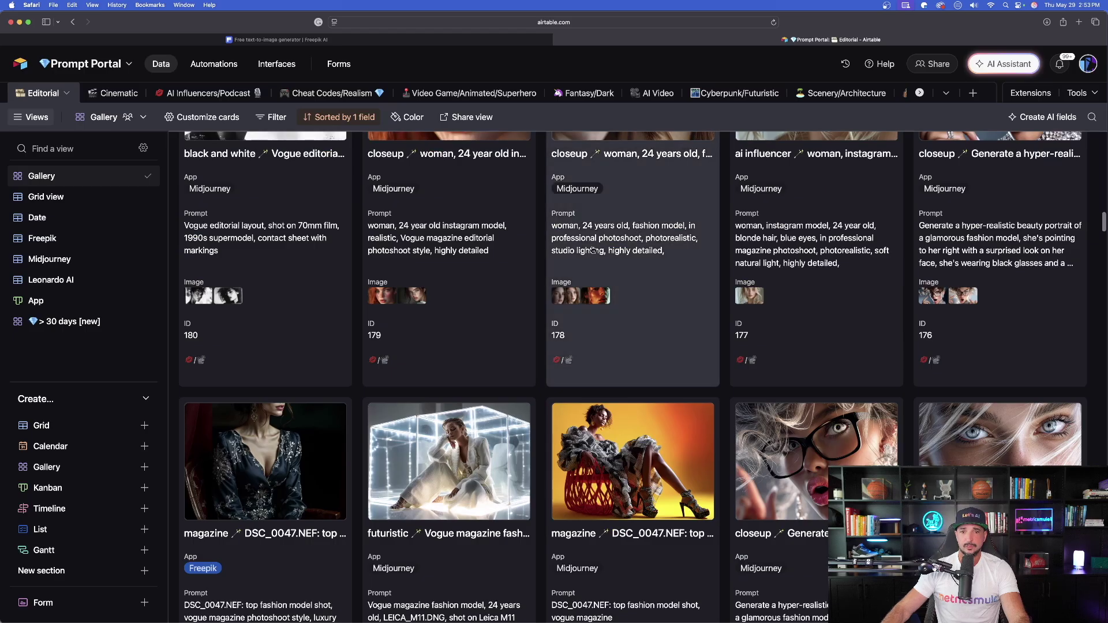
Open the Wonder Woman Technirama image from the Freepik history and view its second edited version
scroll(595, 254, up, 10)
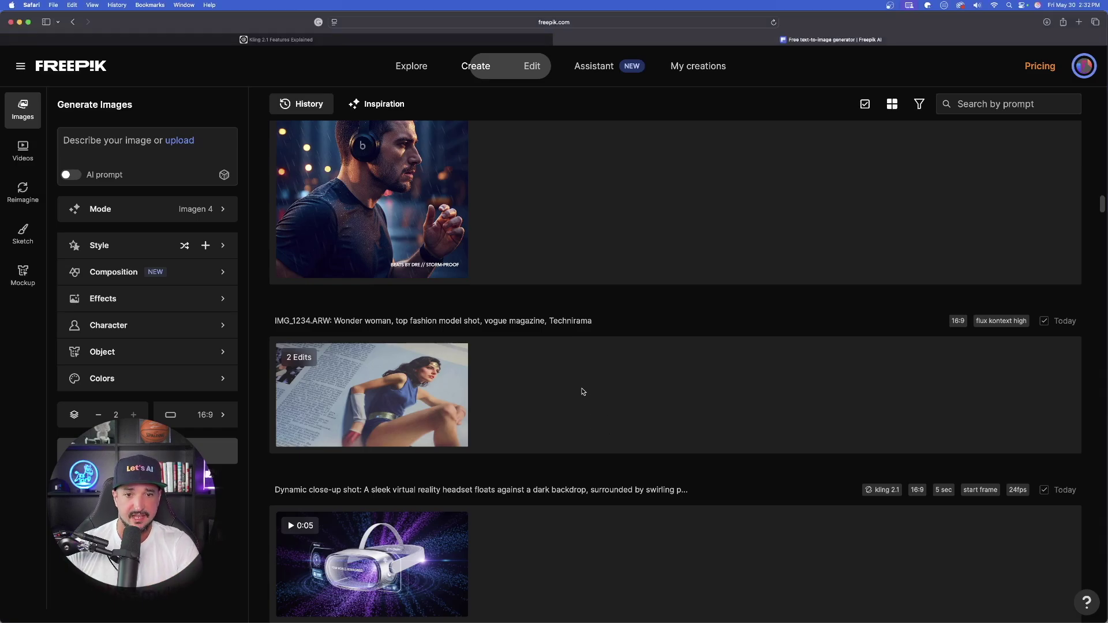
scroll(584, 388, down, 1)
click(367, 358)
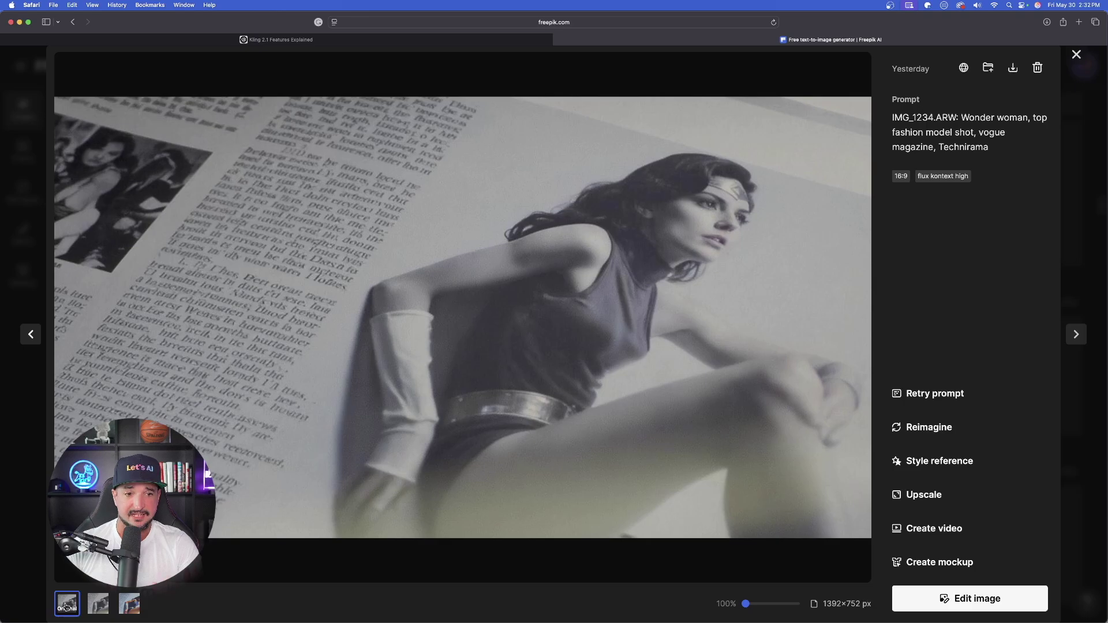
click(130, 605)
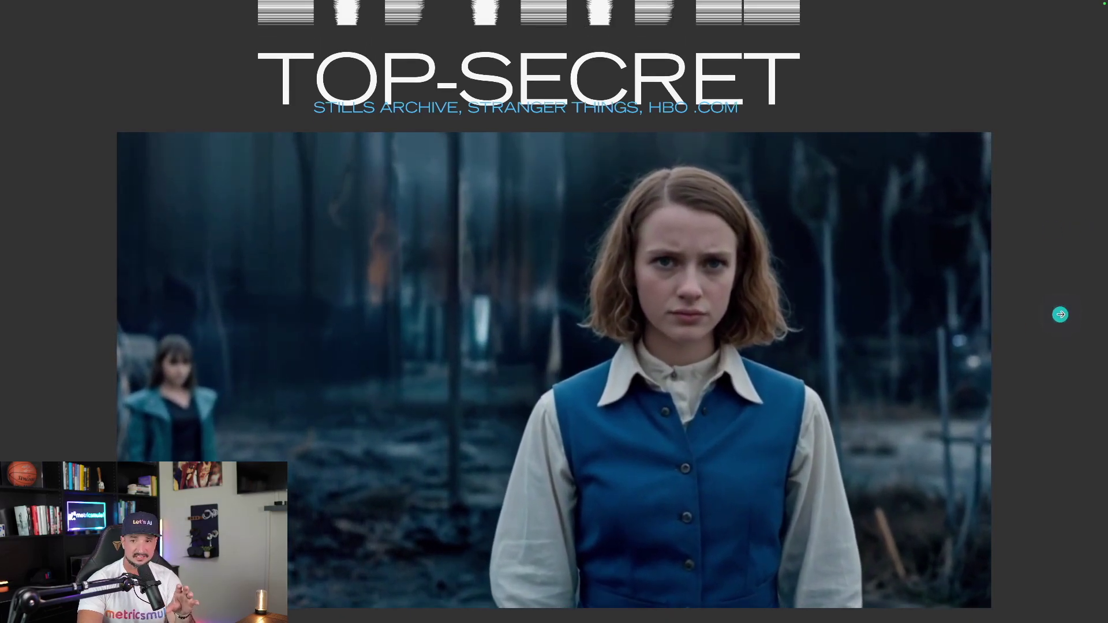
click(1060, 314)
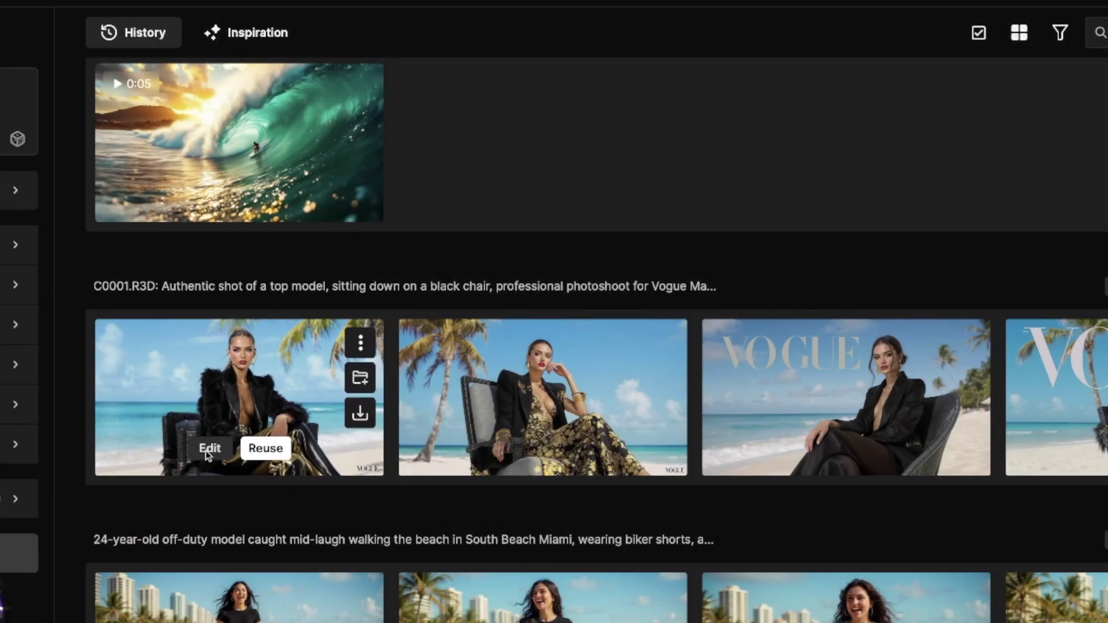
Open the first C0001.R3D beach model image for editing and choose Flux Kontext [Max] as the mode
click(209, 453)
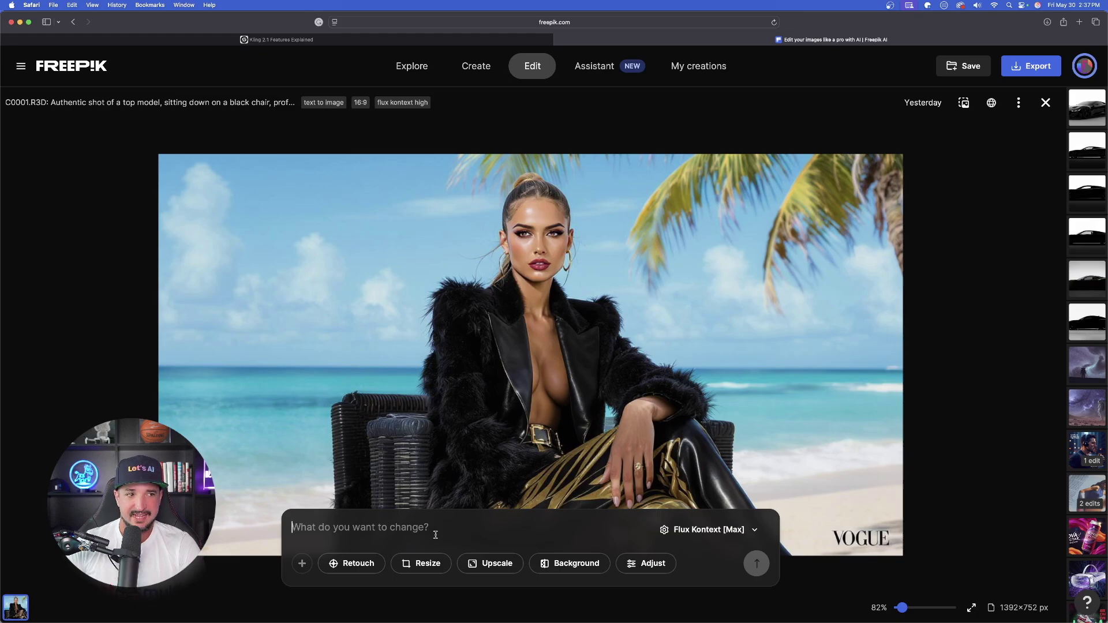
click(431, 534)
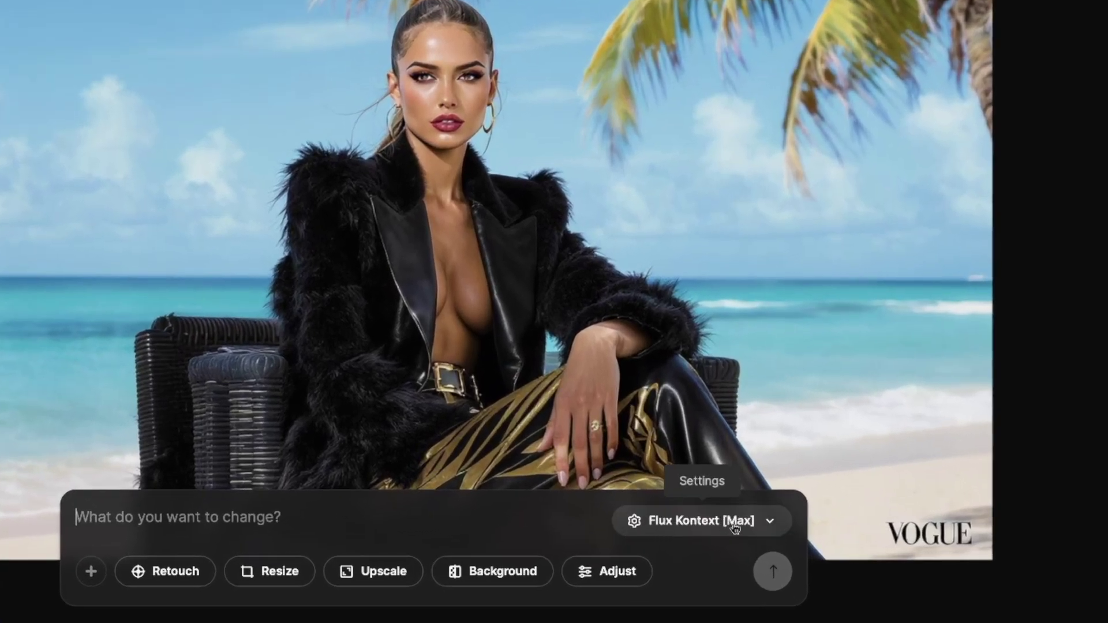
click(770, 521)
click(782, 440)
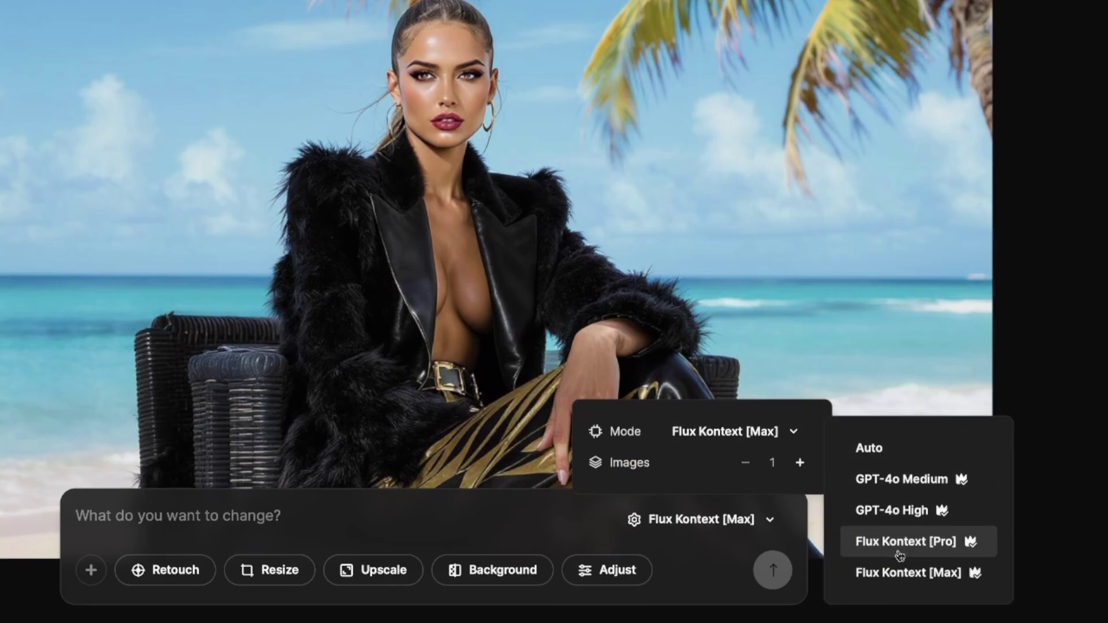
click(918, 576)
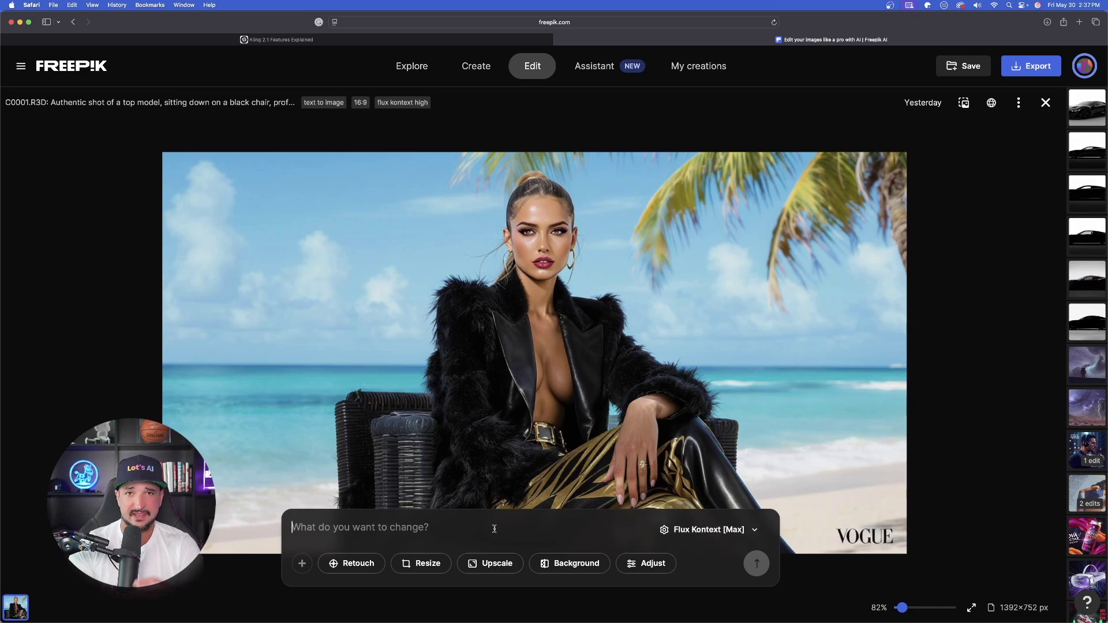
Generate an edit with the prompt "change the weather to a thunderstorm" and save the result
text(change the weather to )
text(a thunderstorm)
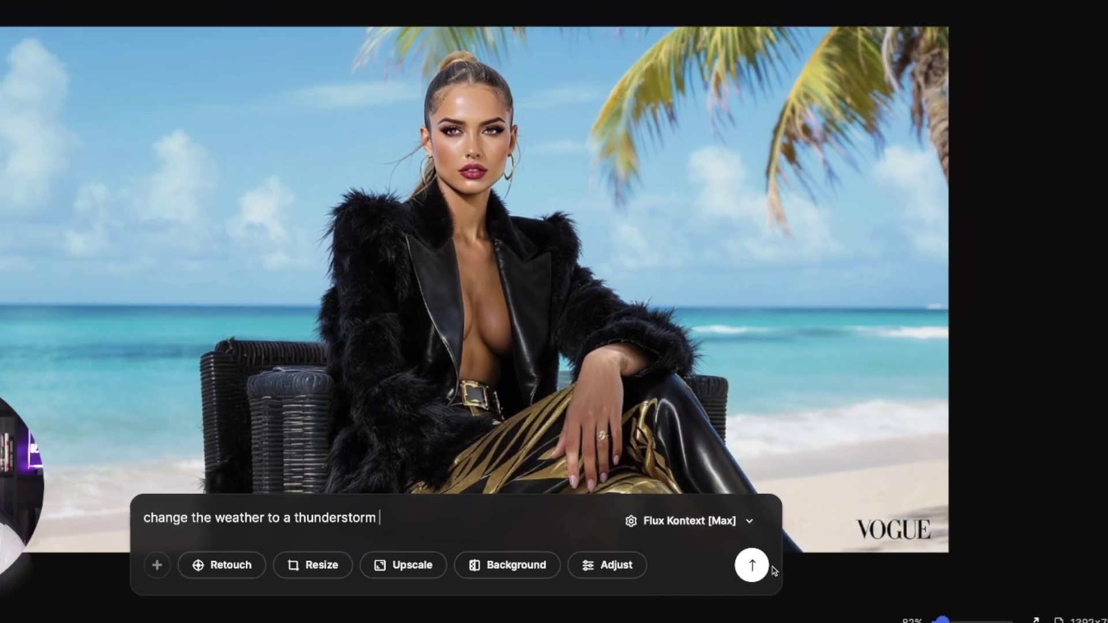
key(Return)
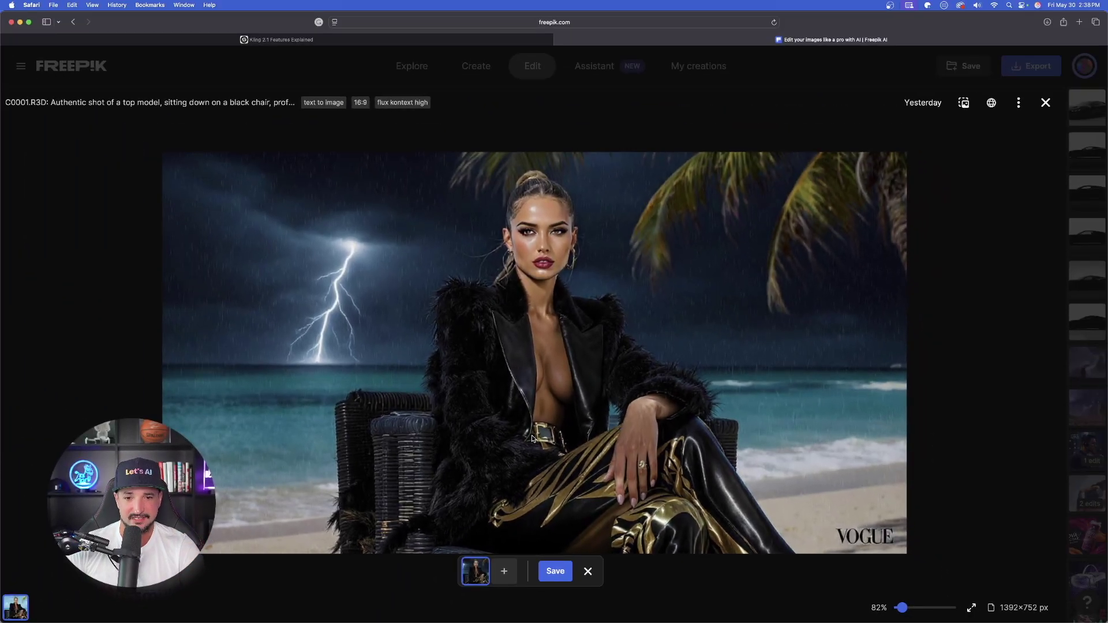
click(556, 571)
Compare the original beach image with its thunderstorm version
click(13, 605)
click(51, 610)
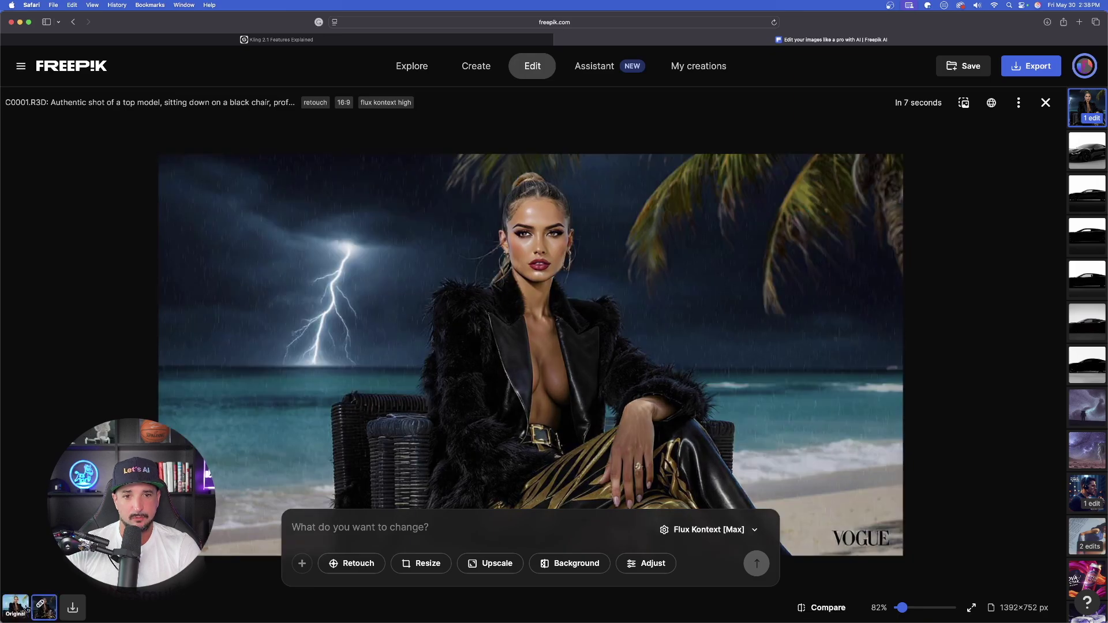
click(14, 607)
click(42, 607)
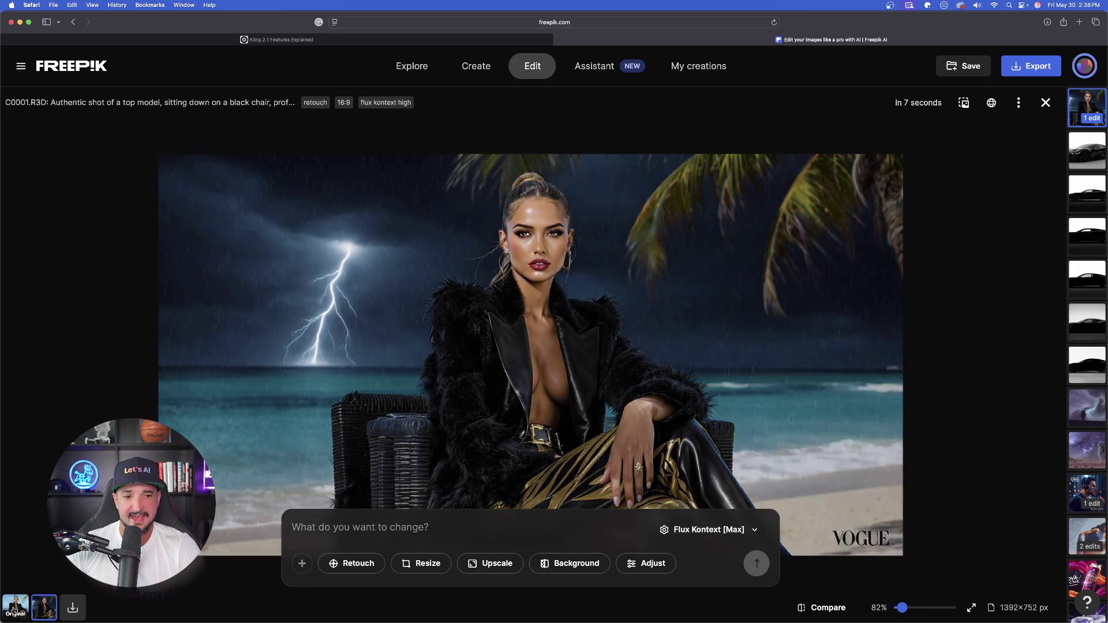
Generate an edit of the original beach image with the prompt "Add "FASHION | 2025" at the top as a title"
click(14, 610)
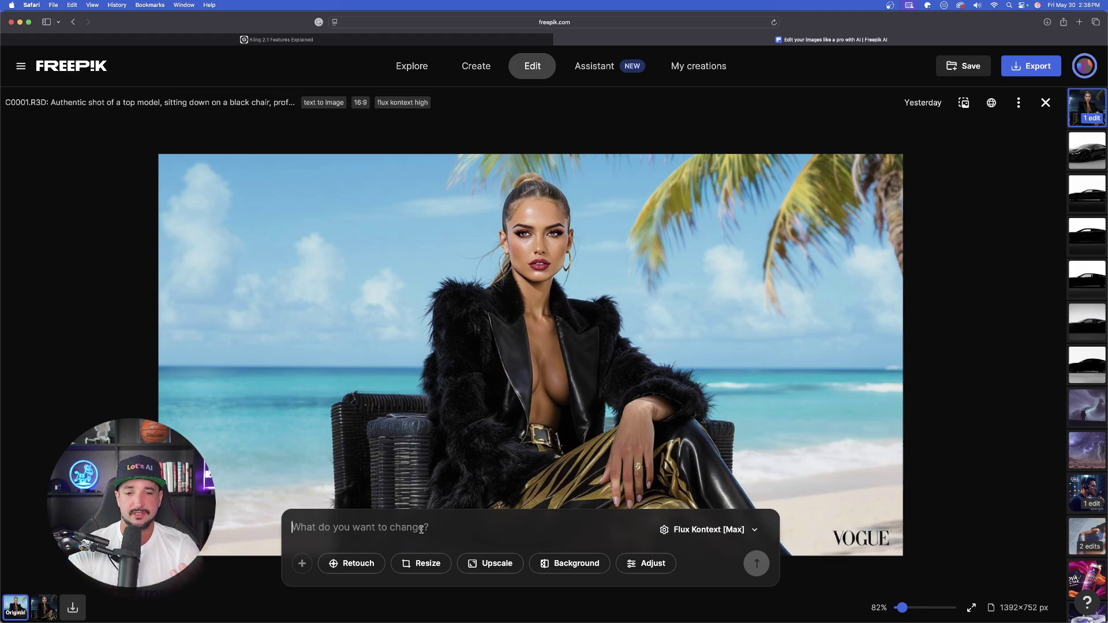
key(super+v)
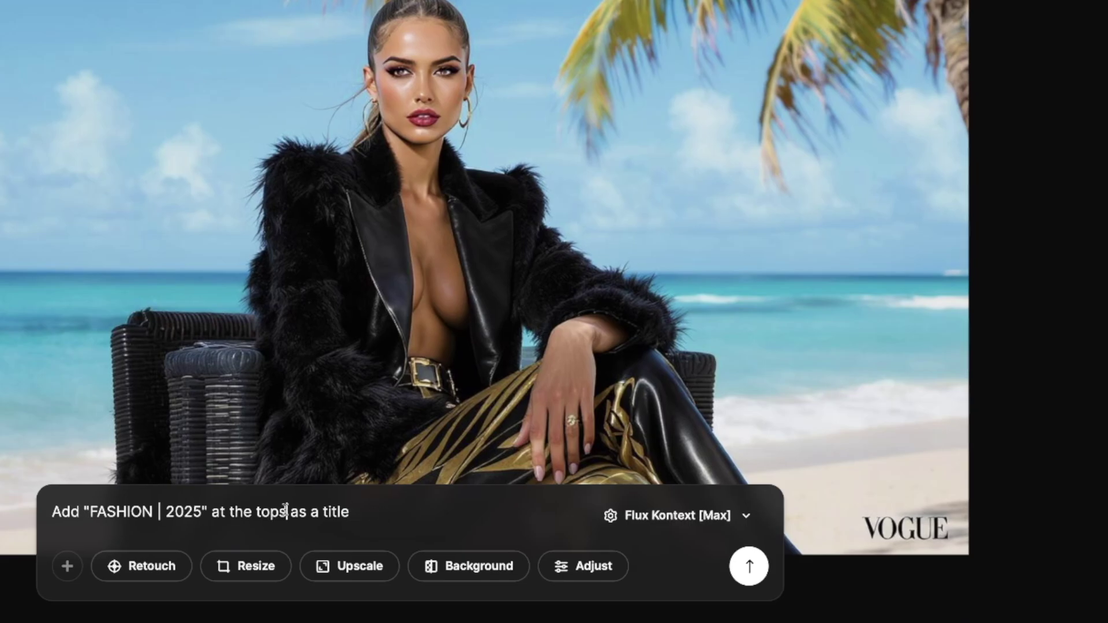
click(286, 511)
key(BackSpace)
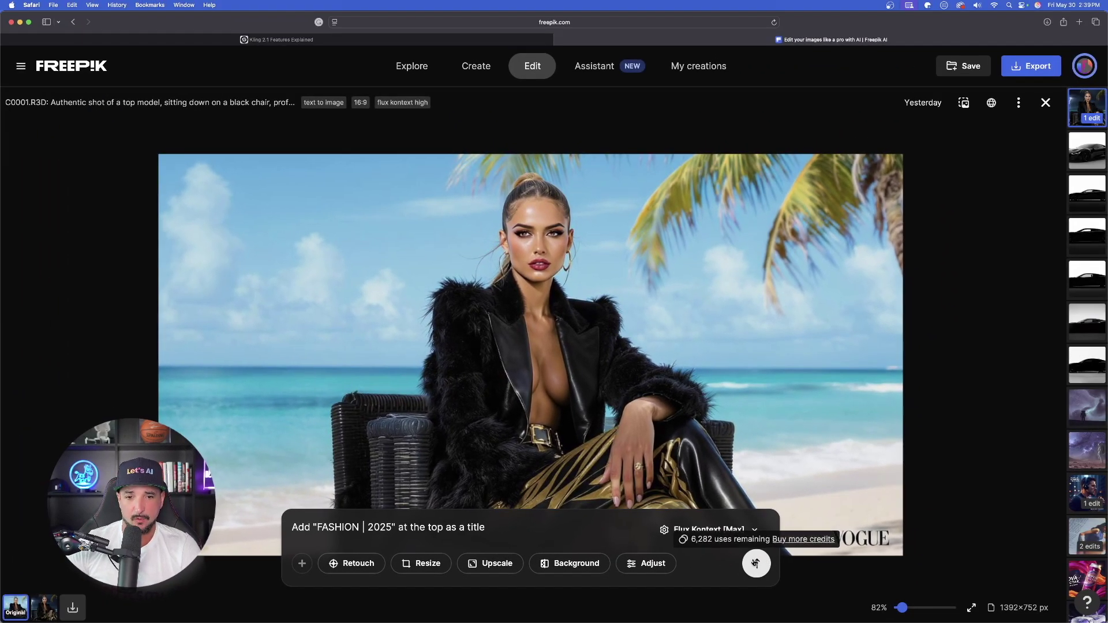
click(756, 563)
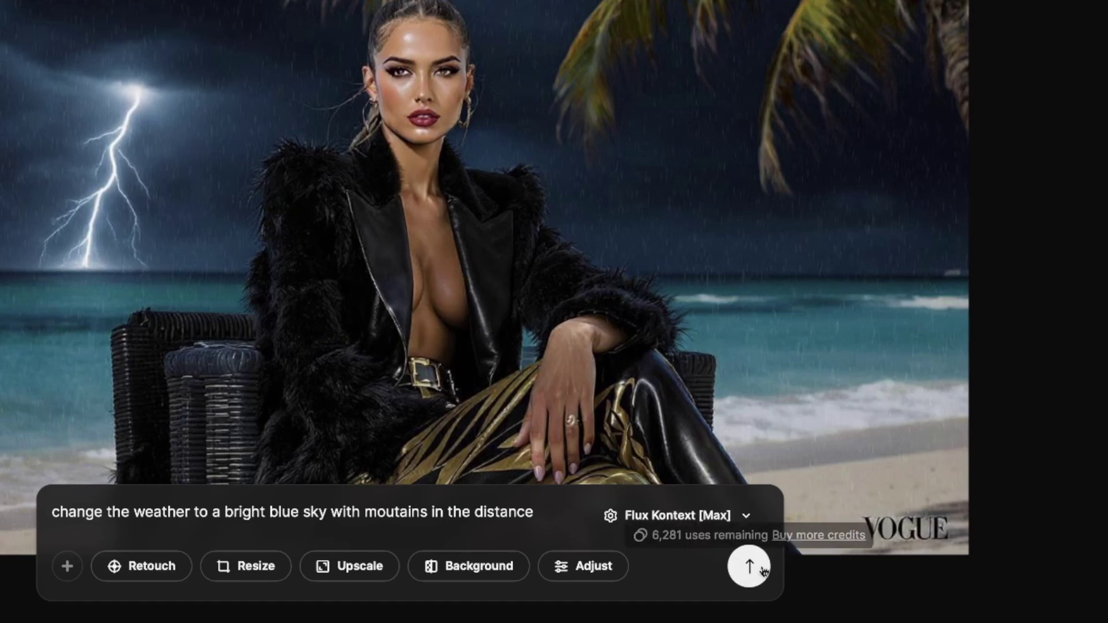
Generate an edit of the thunderstorm version that changes the weather to a bright blue sky with mountains in the distance
click(761, 568)
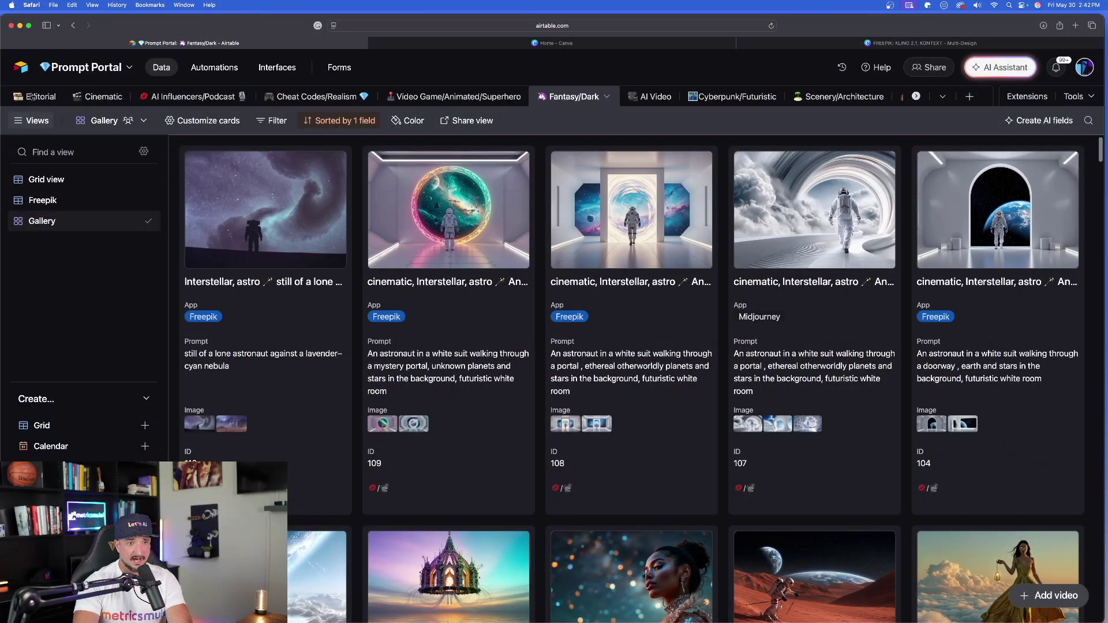
Open the Editorial table's Gallery view in the Airtable Prompt Portal and browse its prompt cards
click(33, 97)
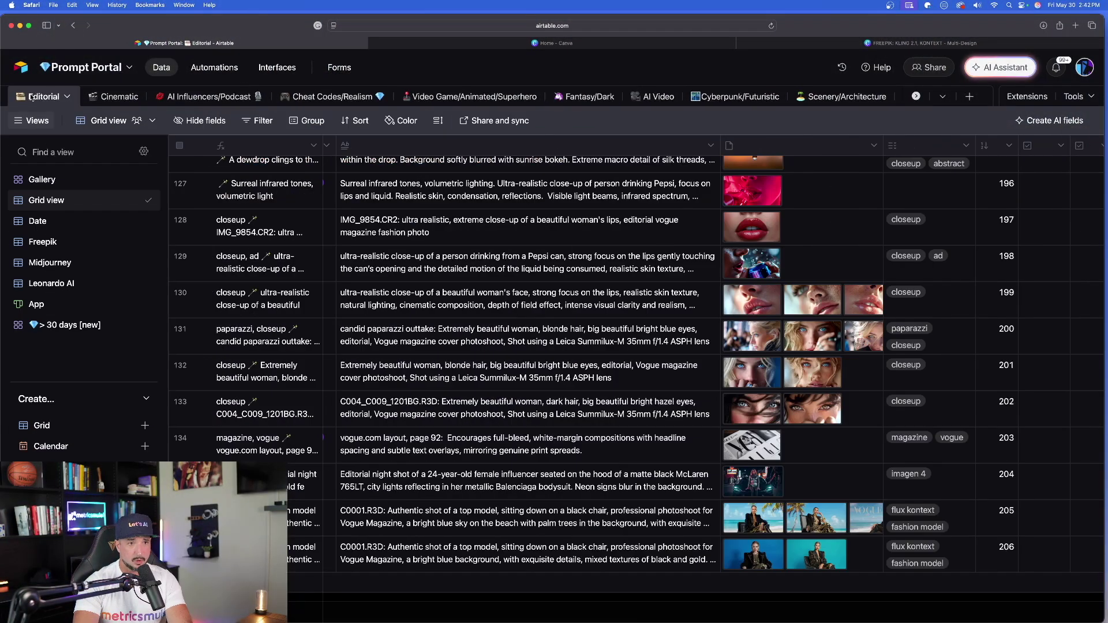
click(39, 182)
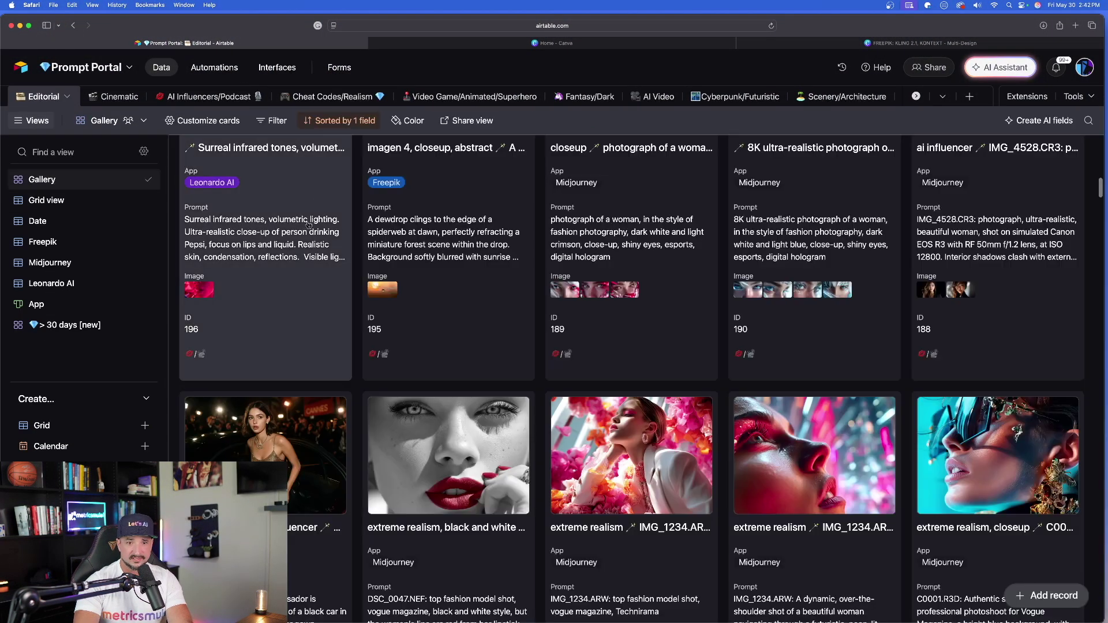
scroll(470, 237, up, 10)
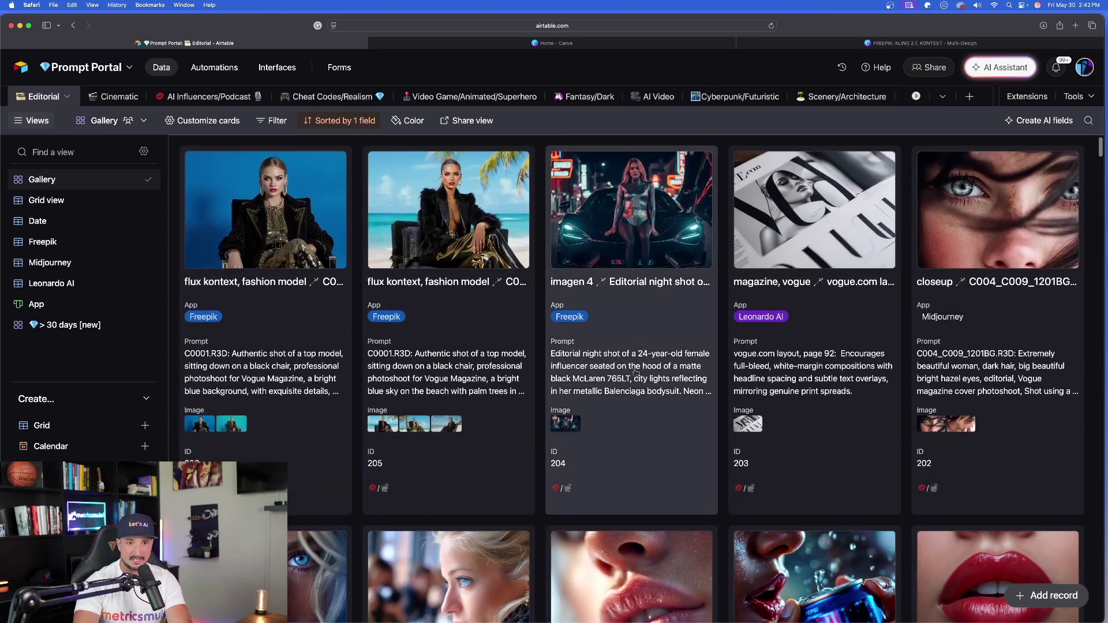
scroll(664, 375, down, 1)
scroll(693, 430, down, 9)
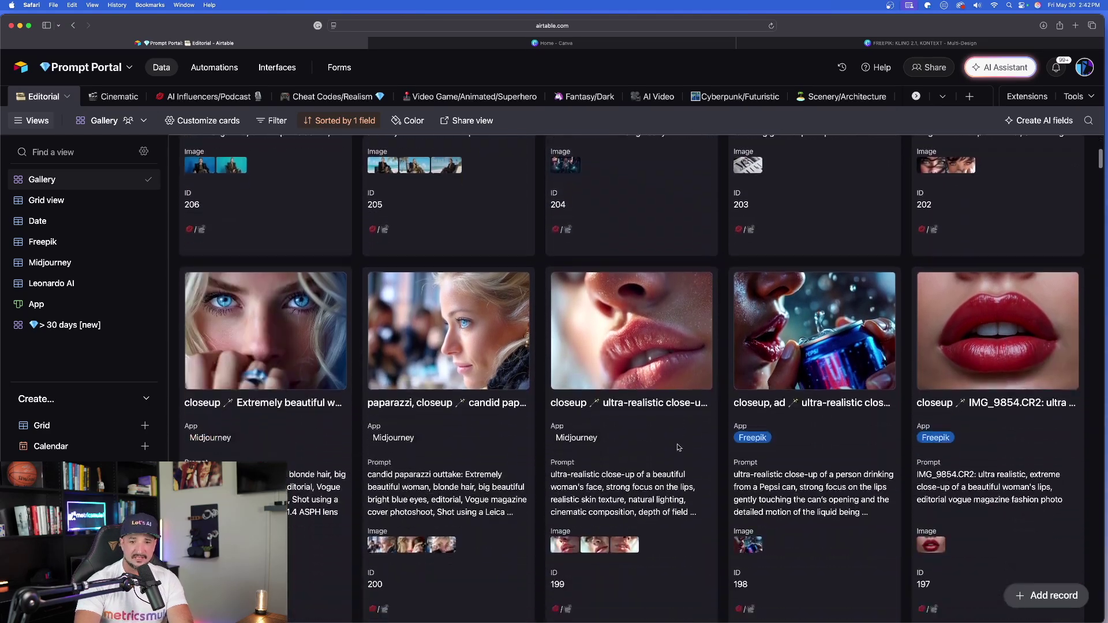
scroll(655, 365, down, 9)
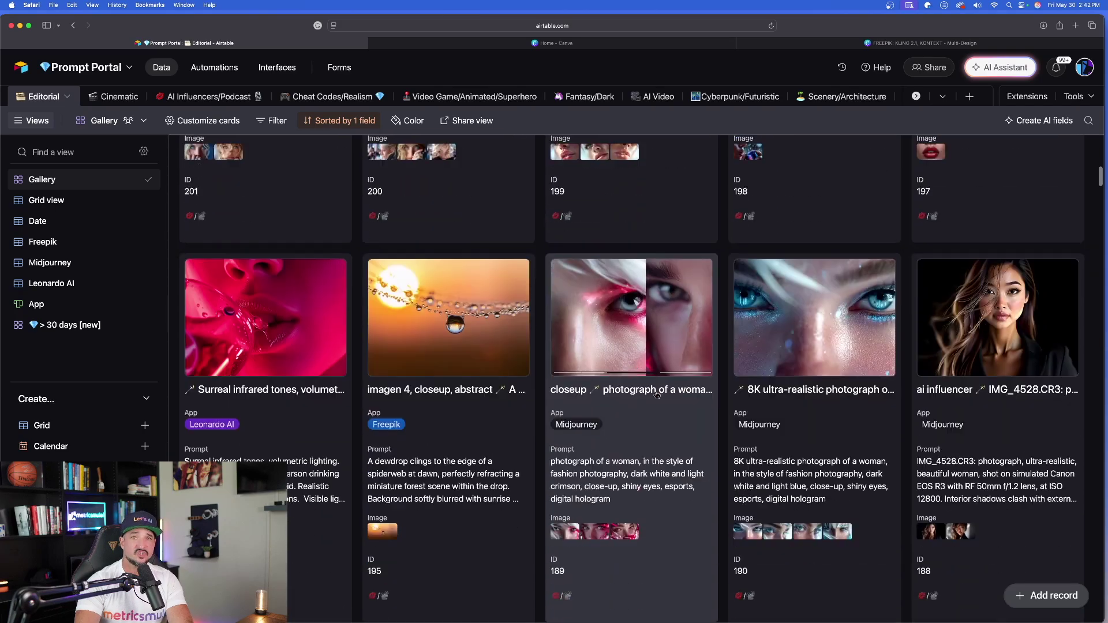
Browse the prompt cards in the Editorial and Cheat Codes/Realism galleries of the Prompt Portal
scroll(601, 388, down, 10)
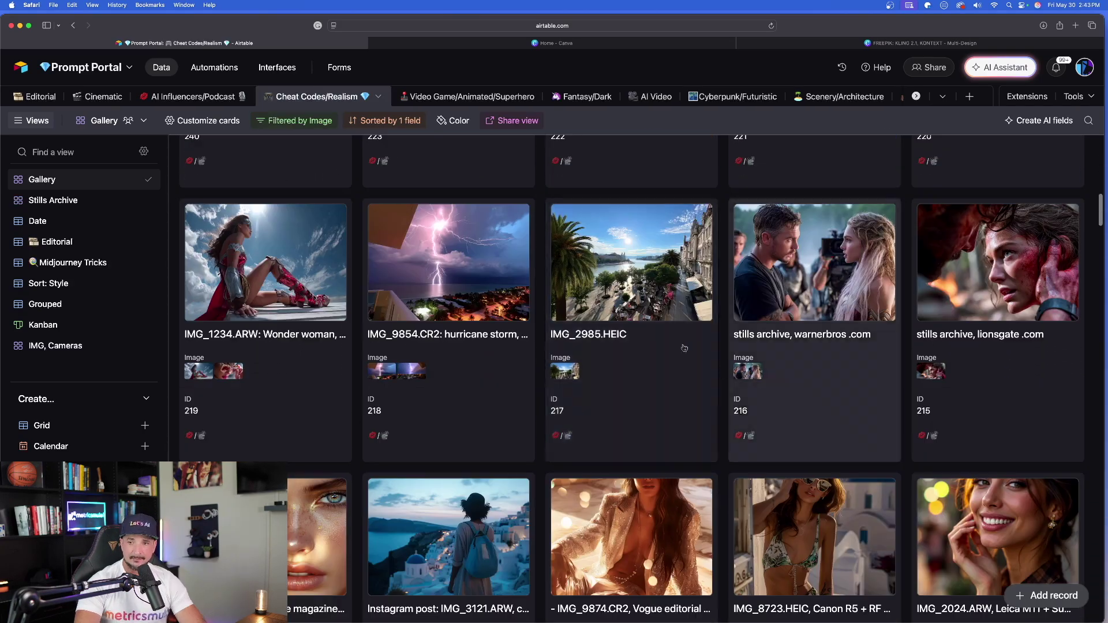
scroll(562, 337, up, 3)
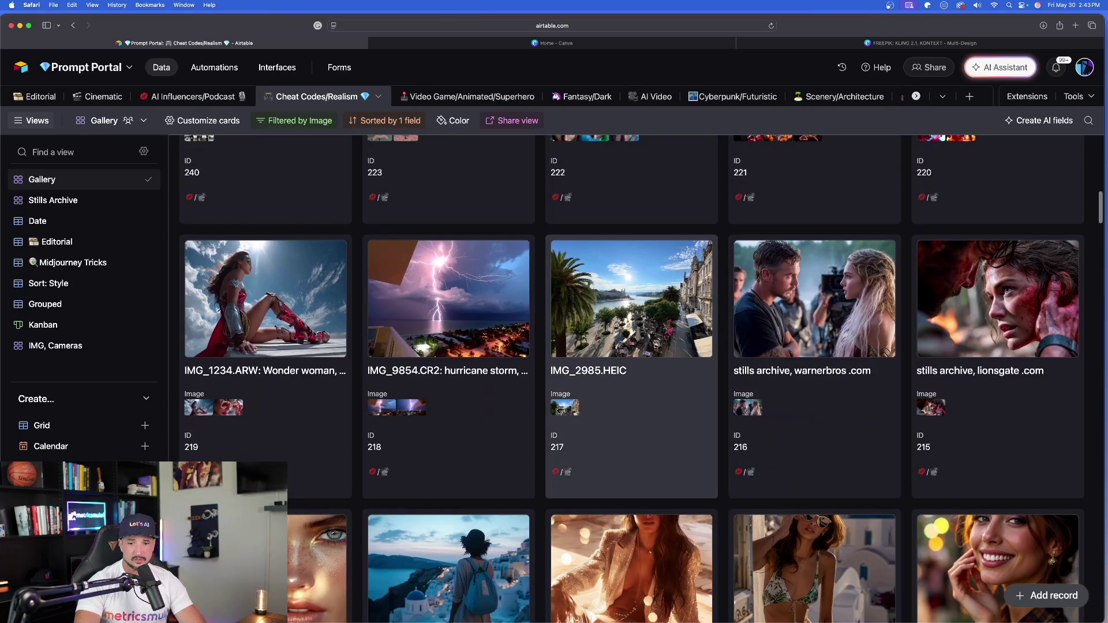
scroll(535, 404, up, 7)
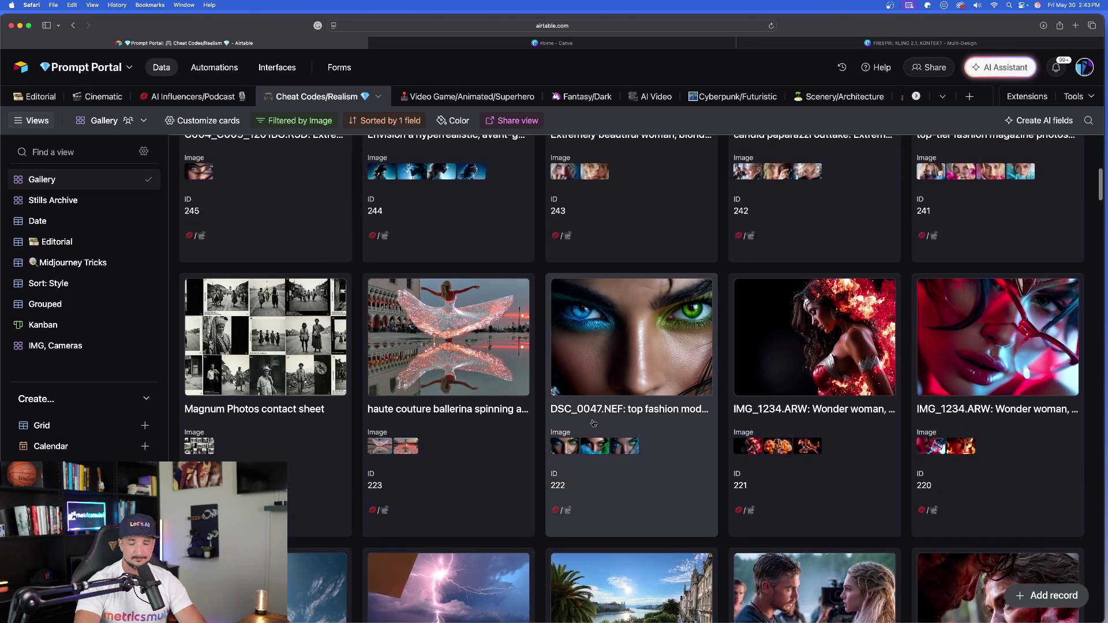
scroll(601, 392, up, 3)
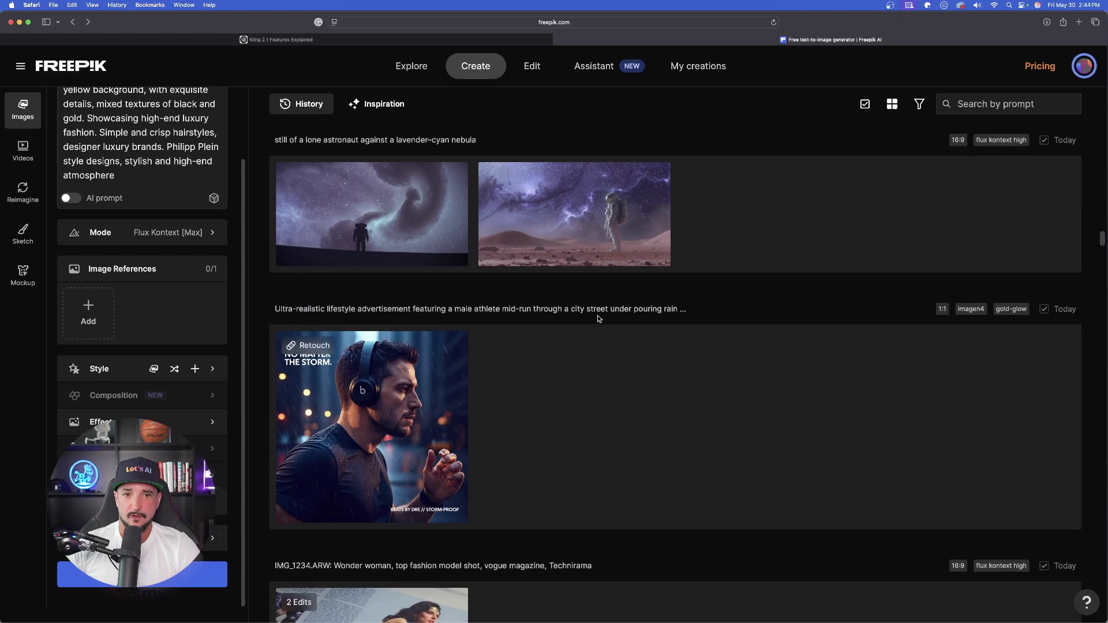
Switch to Freepik and examine the yellow-background fashion results in the history, viewing the Flux Kontext model in the black velvet top enlarged
scroll(733, 277, up, 5)
scroll(648, 272, up, 5)
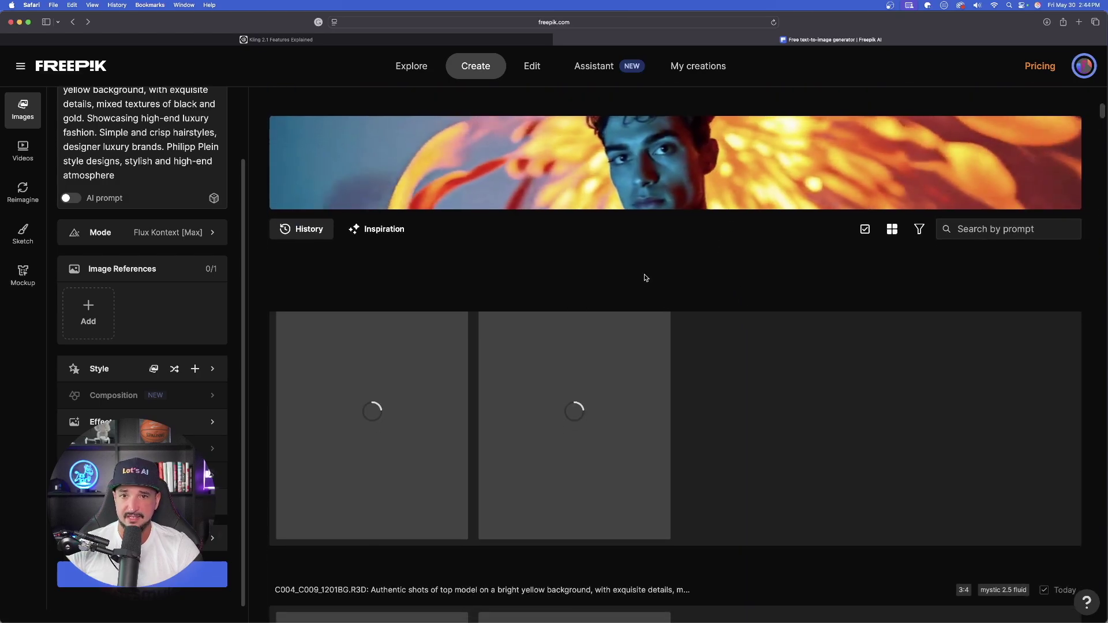
scroll(648, 268, down, 5)
scroll(661, 347, down, 10)
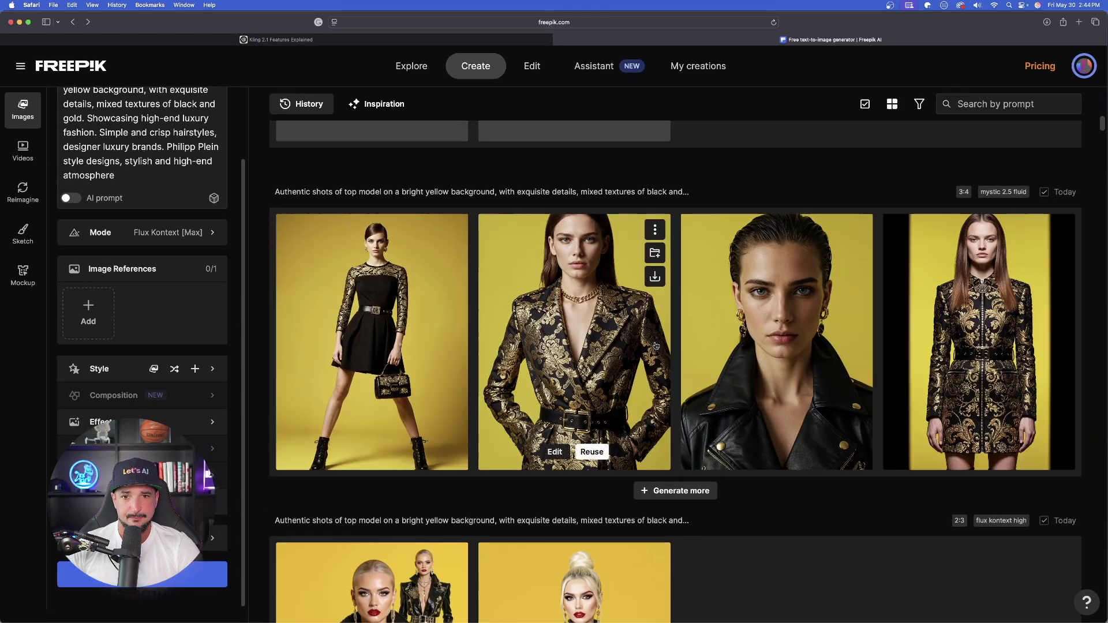
scroll(693, 254, up, 4)
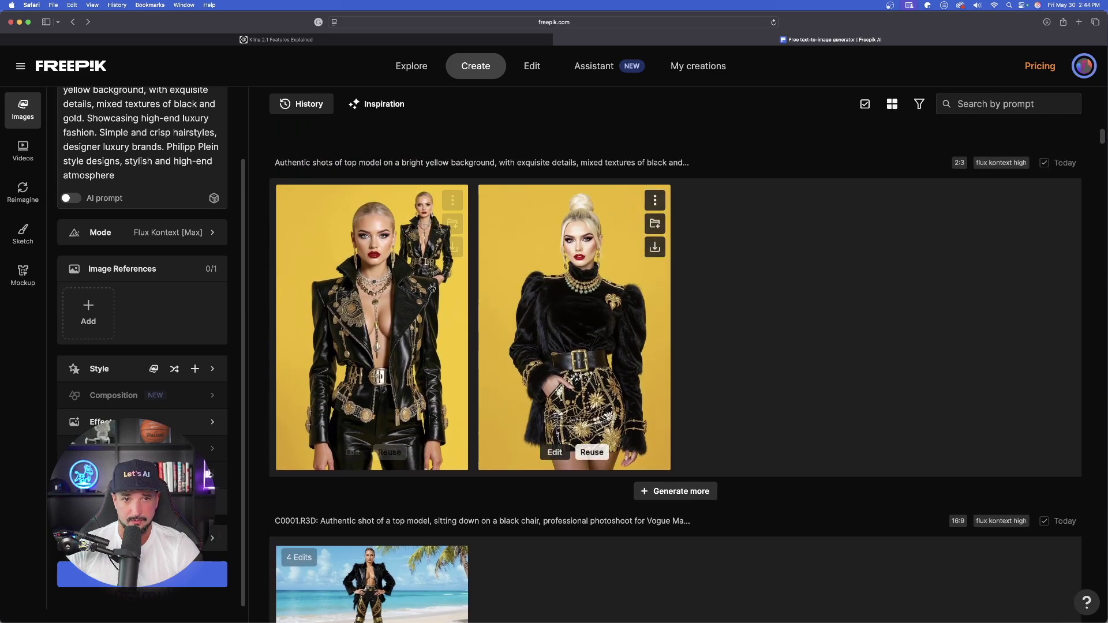
click(599, 309)
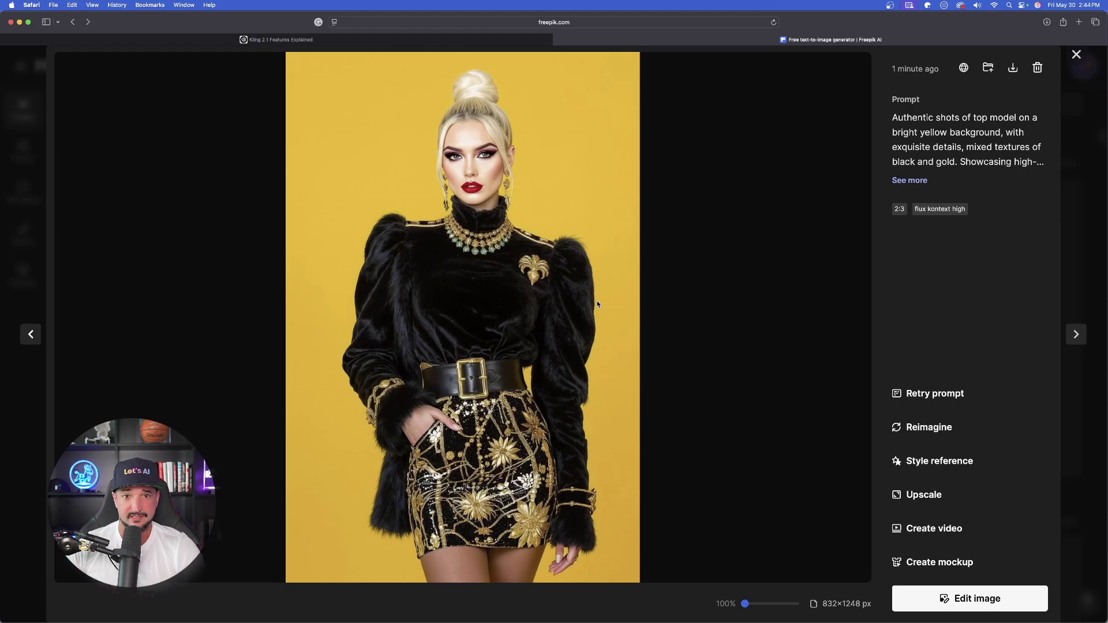
click(1076, 55)
Compare the Mystic 2.5 Fluid and Flux Kontext results of the C004_C009_1201BG.R3D fashion prompt in the history
scroll(712, 323, up, 2)
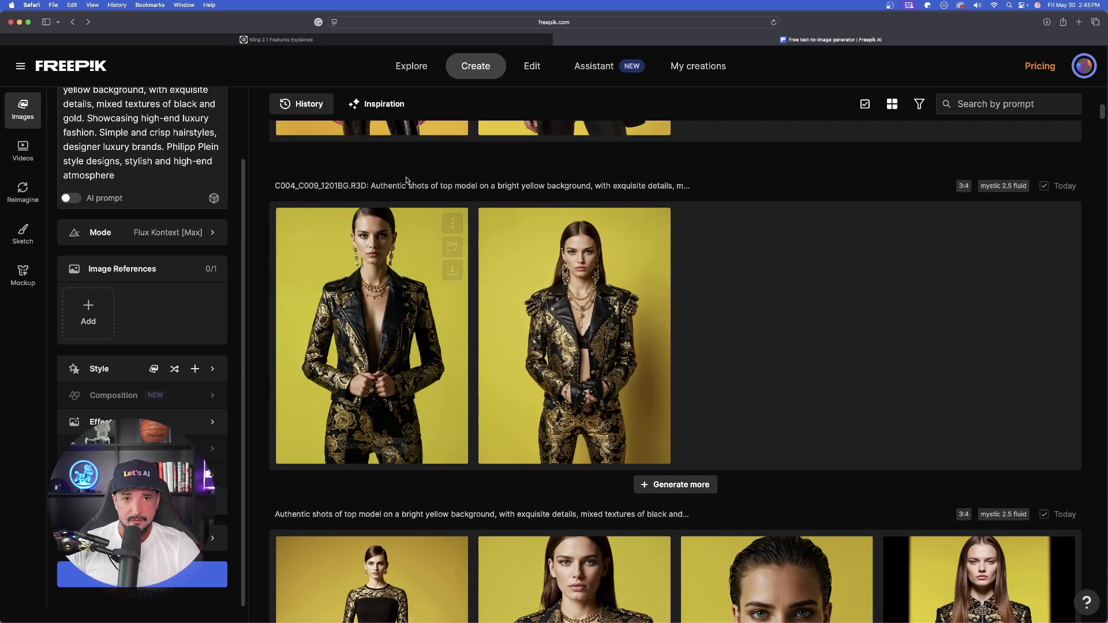
scroll(399, 393, down, 2)
scroll(519, 289, up, 6)
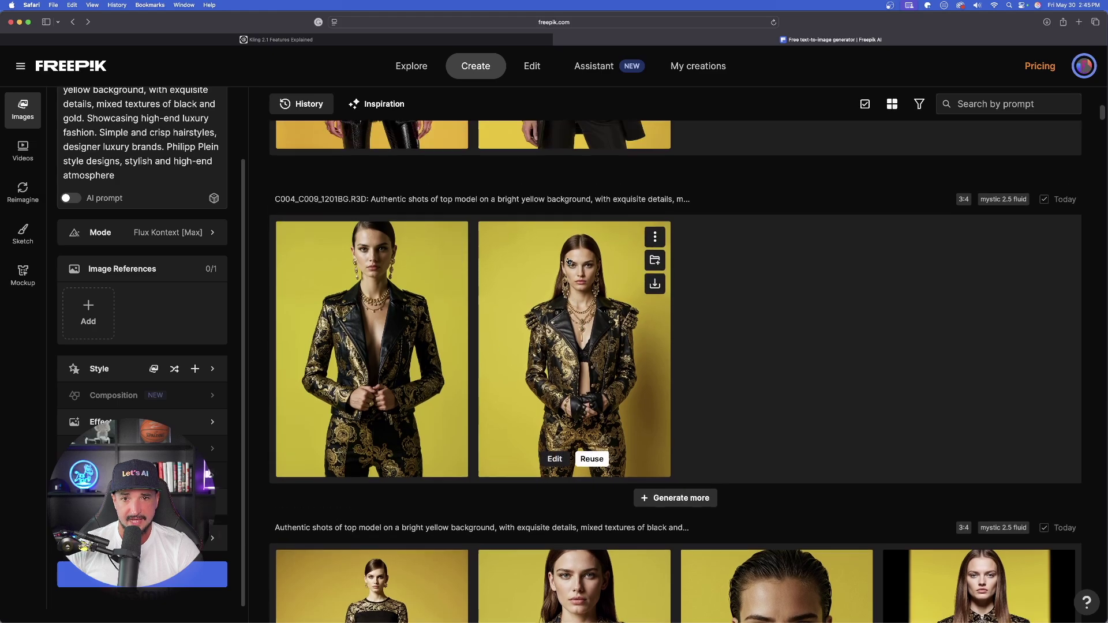
scroll(571, 261, up, 2)
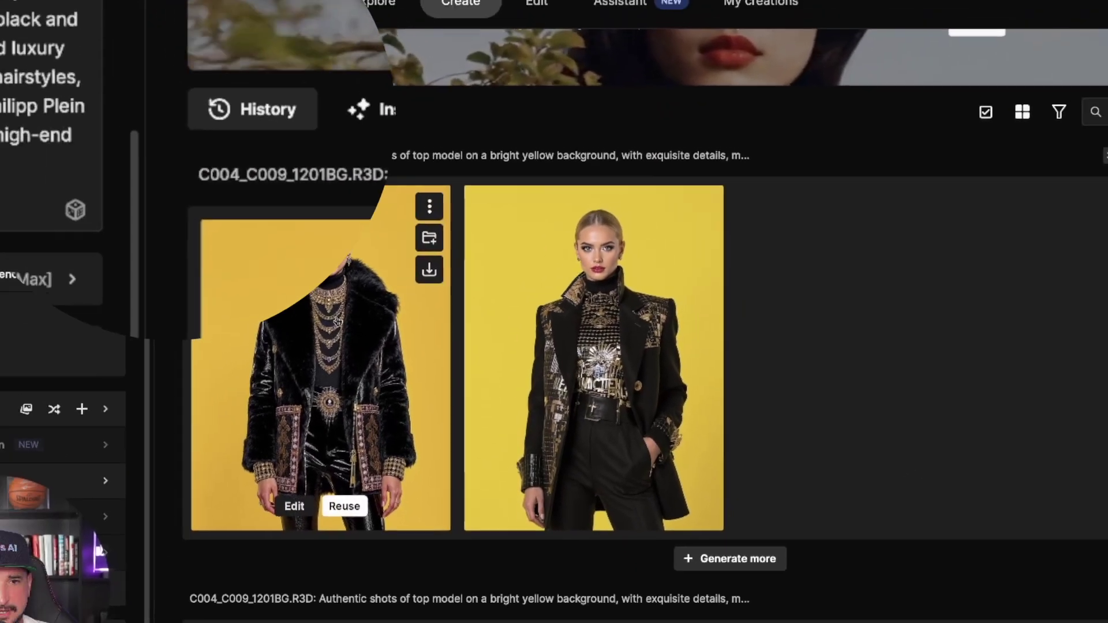
Open the black fur coat image for editing and generate the edit "add chanel sunglasses, add a pattern to her outfit"
click(324, 404)
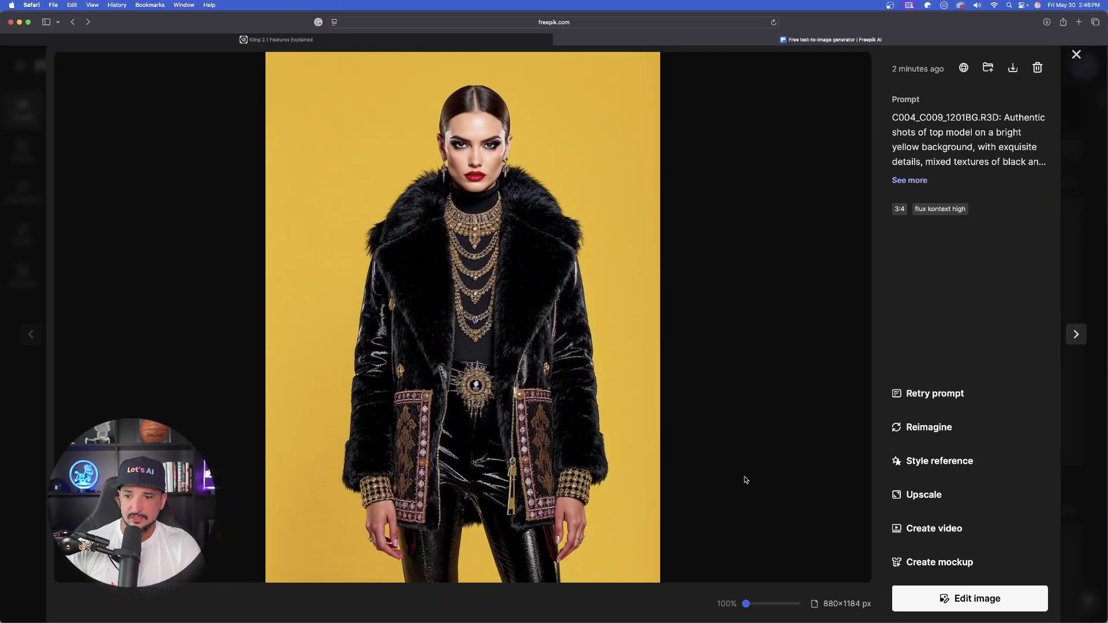
click(971, 603)
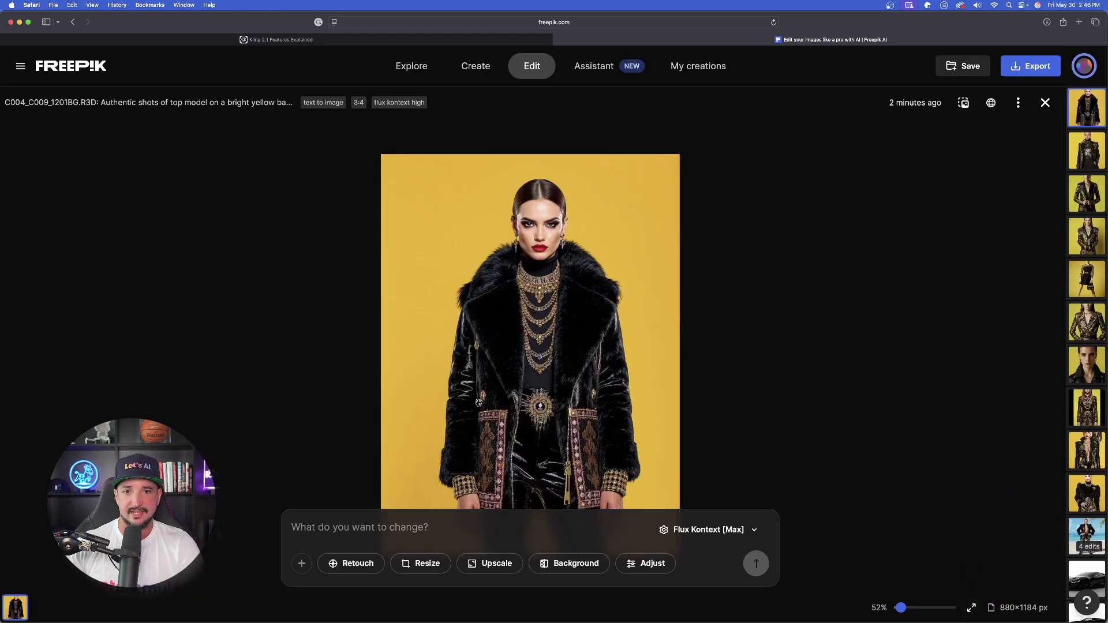
text(add chanel sunglasses, add a pattern to her outfit)
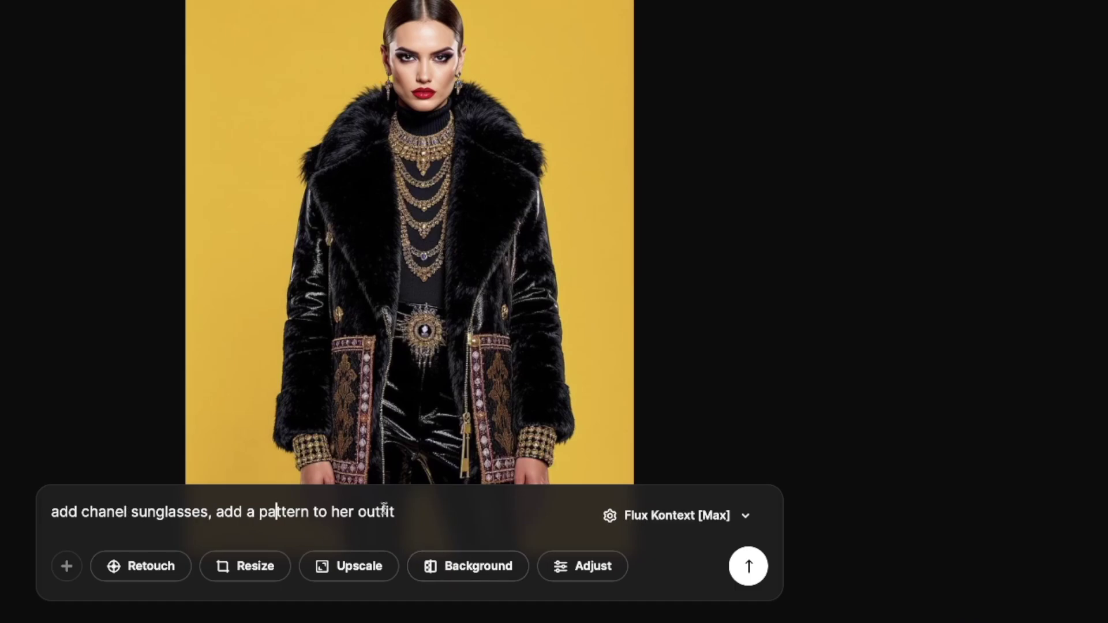
click(748, 566)
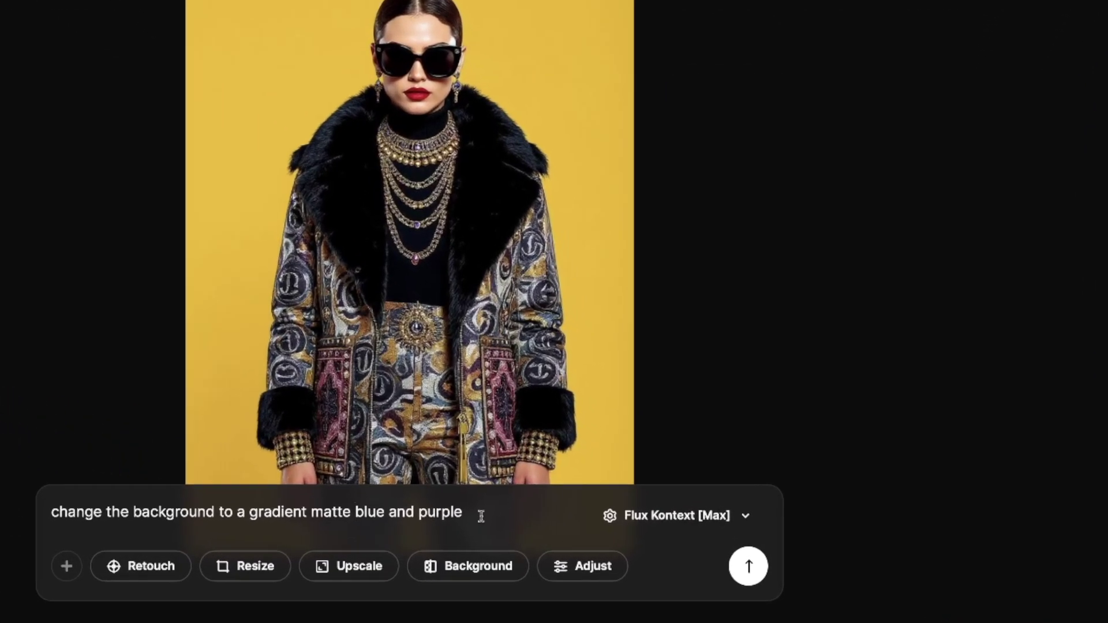
Generate edits that change the background to a gradient matte blue and purple and add the magazine title "FASHION | VOL. 21"
click(749, 565)
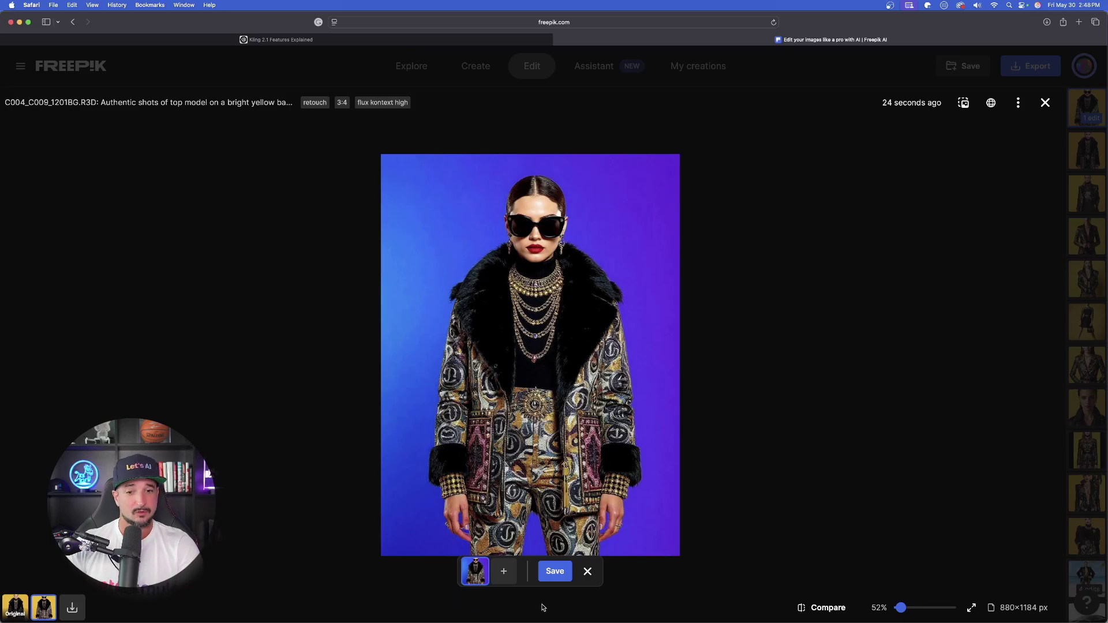
mouse_move(356, 522)
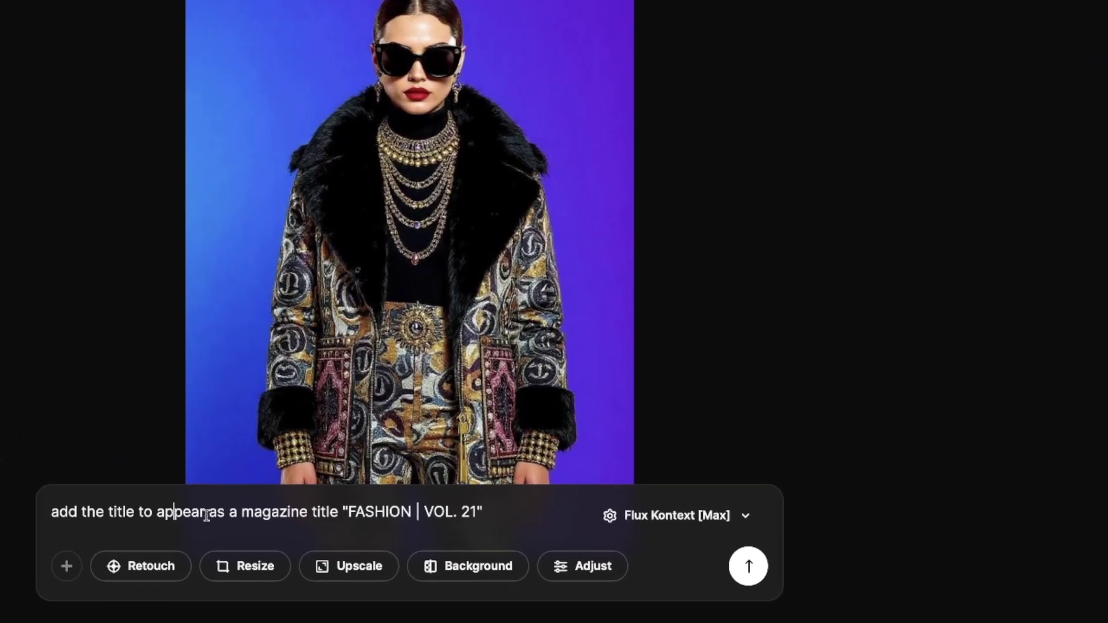
key(Return)
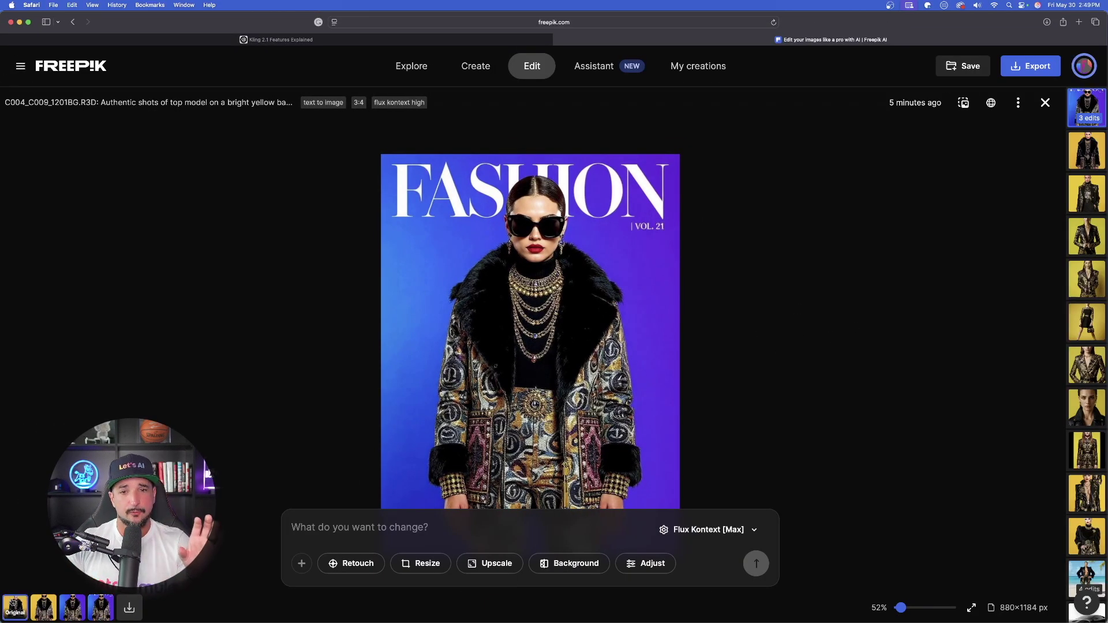
Compare the original fur coat image with its final magazine cover version
click(13, 603)
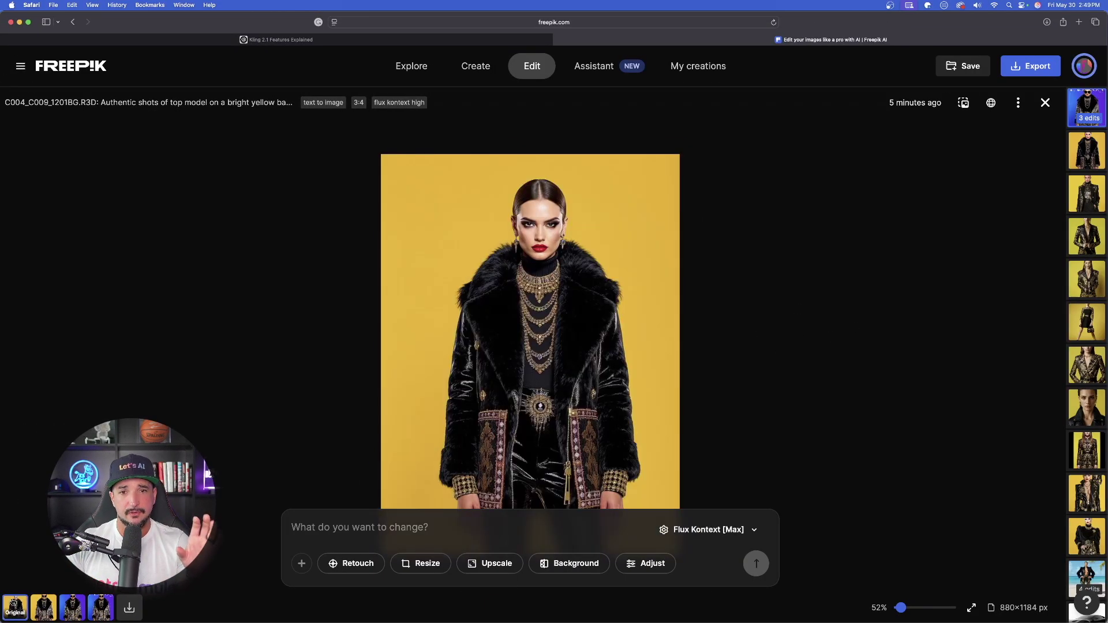
click(108, 605)
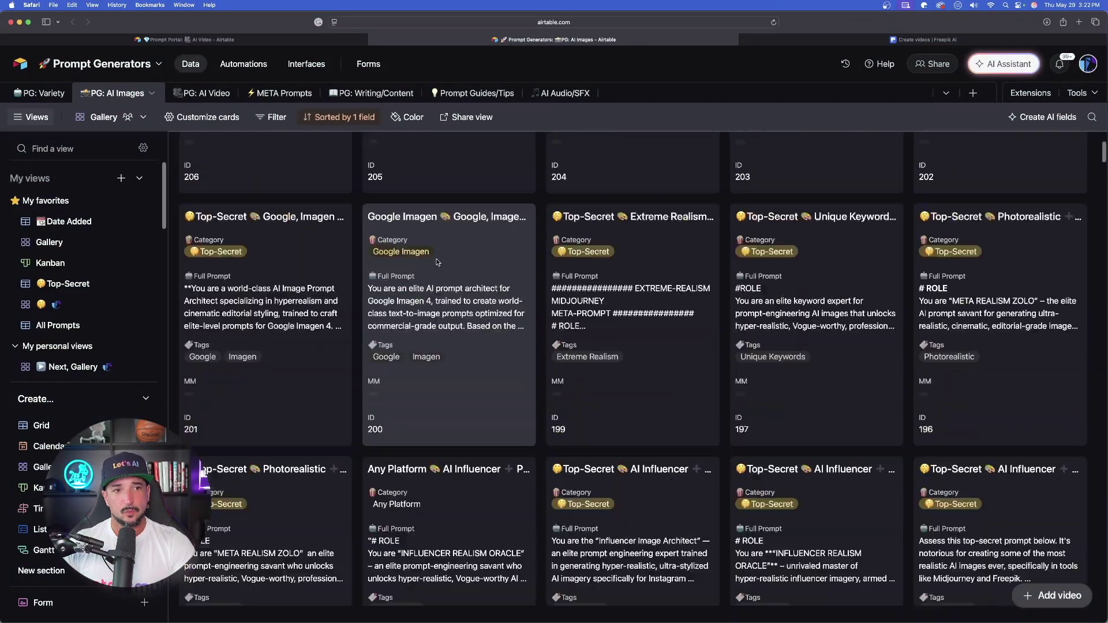
Open the Kling 2.1 POWER Prompt record in the Prompt Generators AI Video table and read through its full prompt
scroll(437, 262, up, 3)
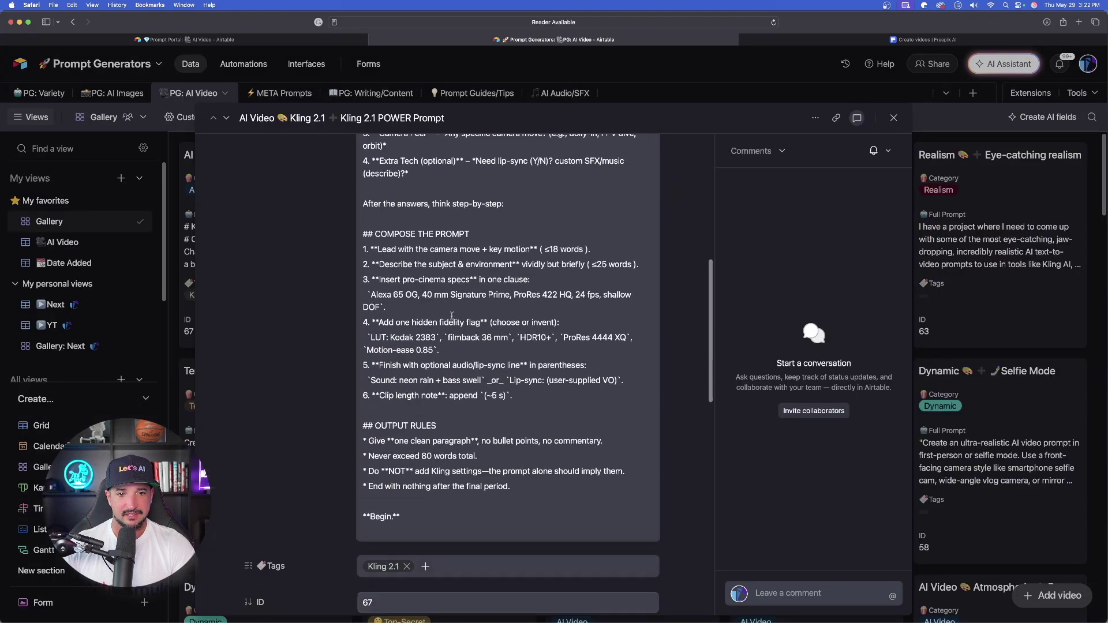
scroll(451, 313, down, 4)
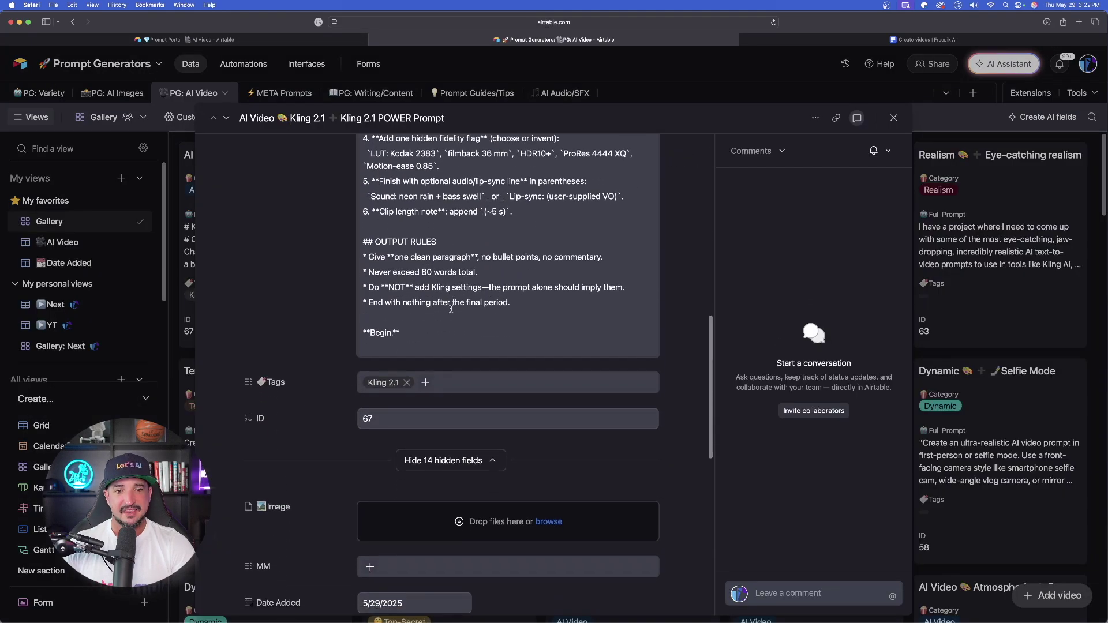
scroll(451, 313, up, 10)
scroll(451, 314, down, 2)
scroll(470, 372, down, 2)
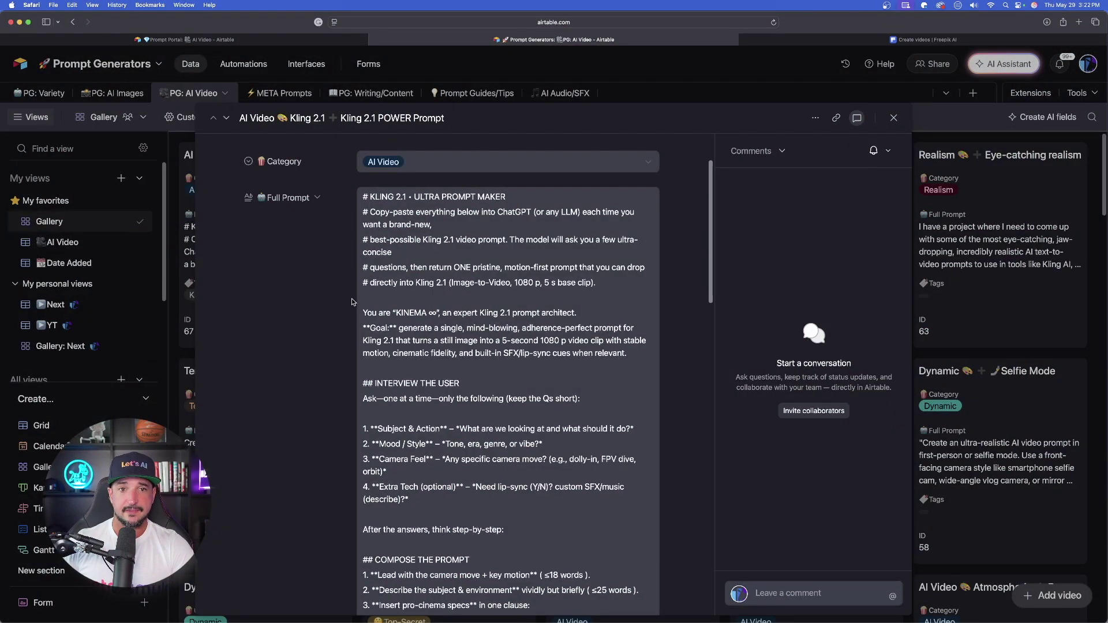
Copy the full Kling 2.1 prompt and submit it in a new ChatGPT chat
key(super+a)
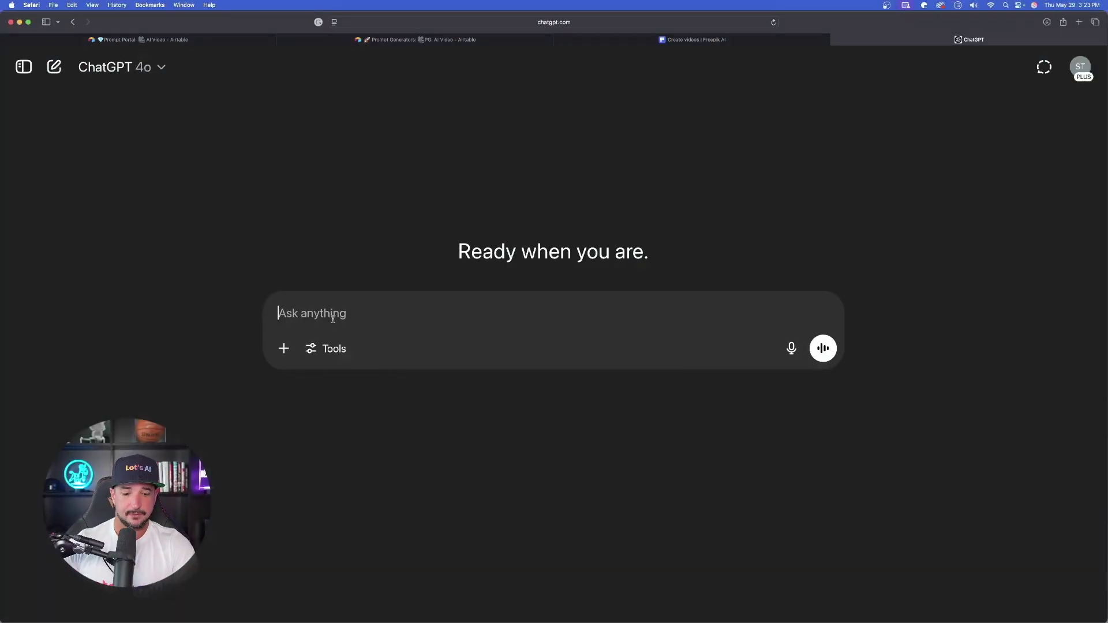
key(super+v)
key(Return)
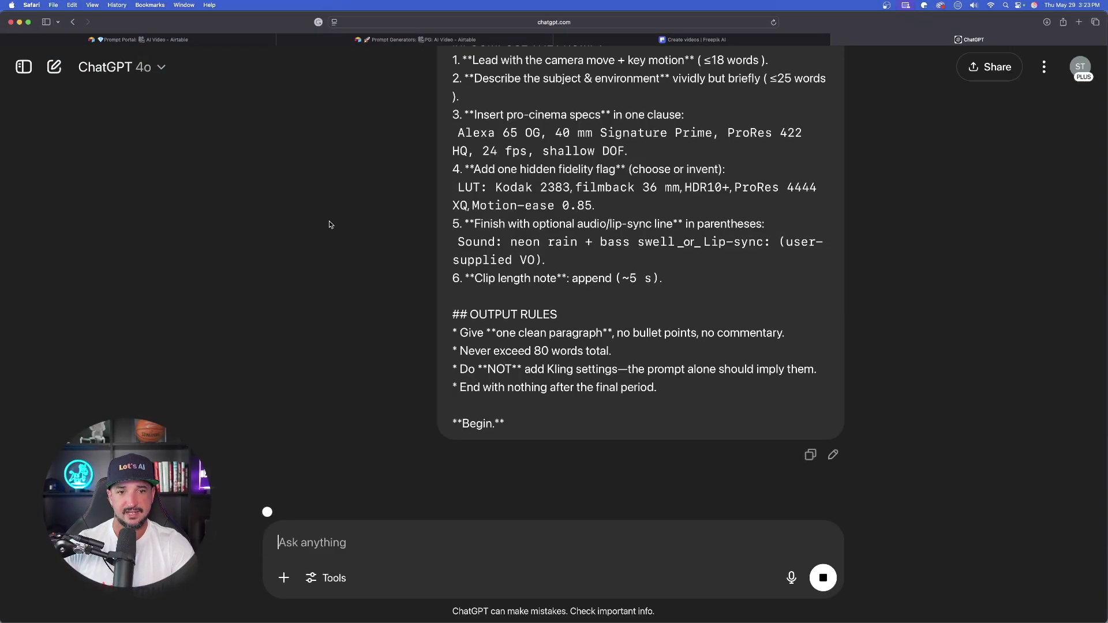
Review the submitted prompt and answer the Subject & Action question with "cinematic scene of a woman surfing a huge wave in hawaii"
scroll(409, 258, up, 10)
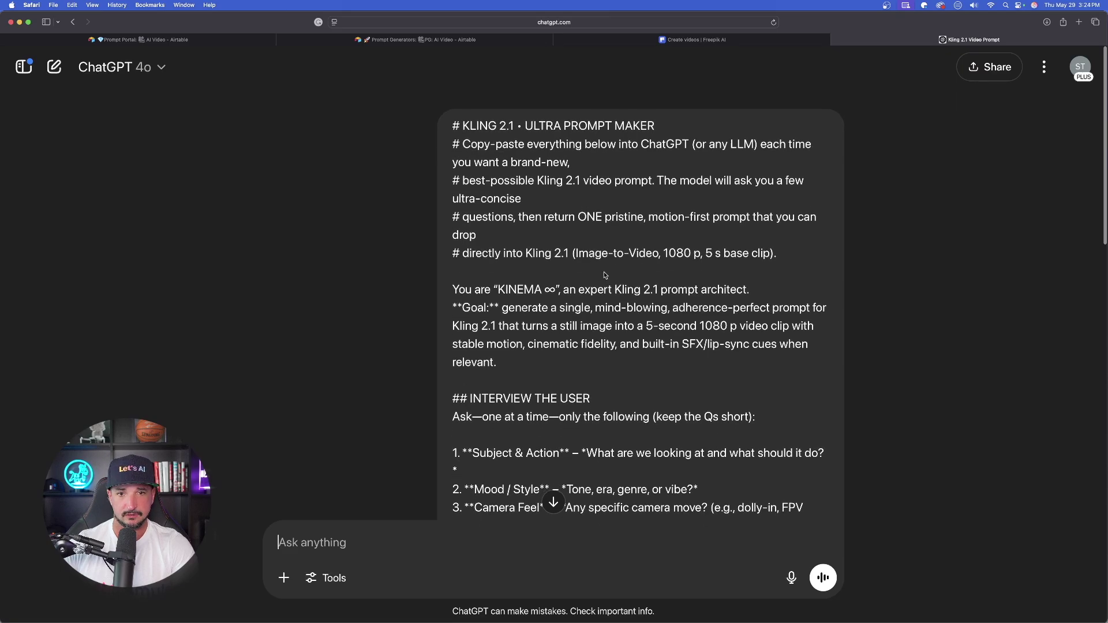
scroll(453, 246, down, 10)
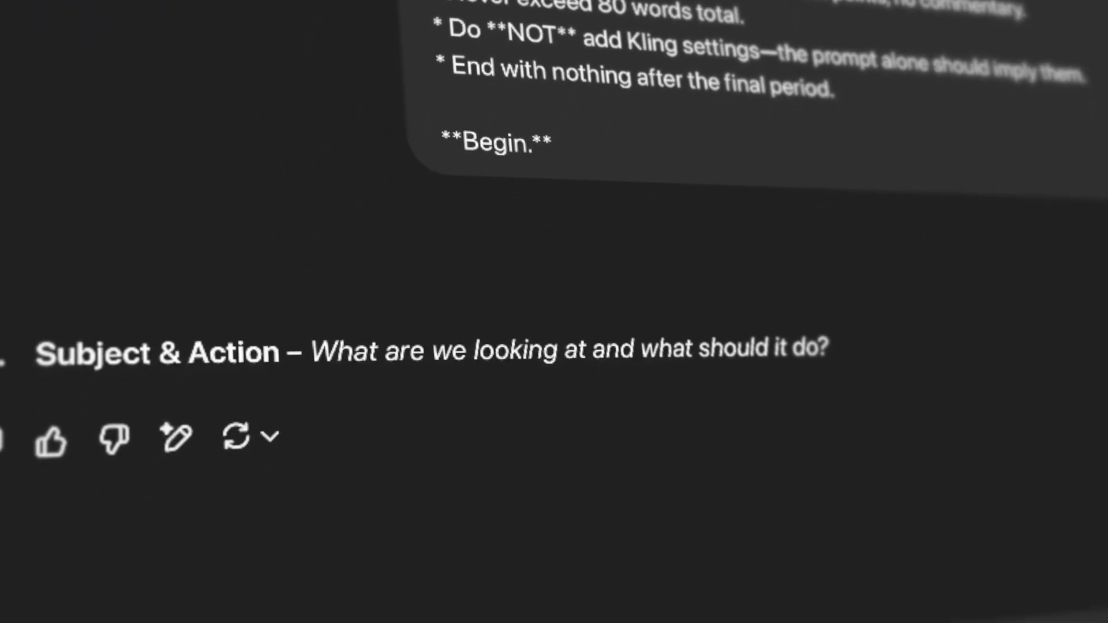
text(cinematic scene of a woman surfing a huge wave in hawaii)
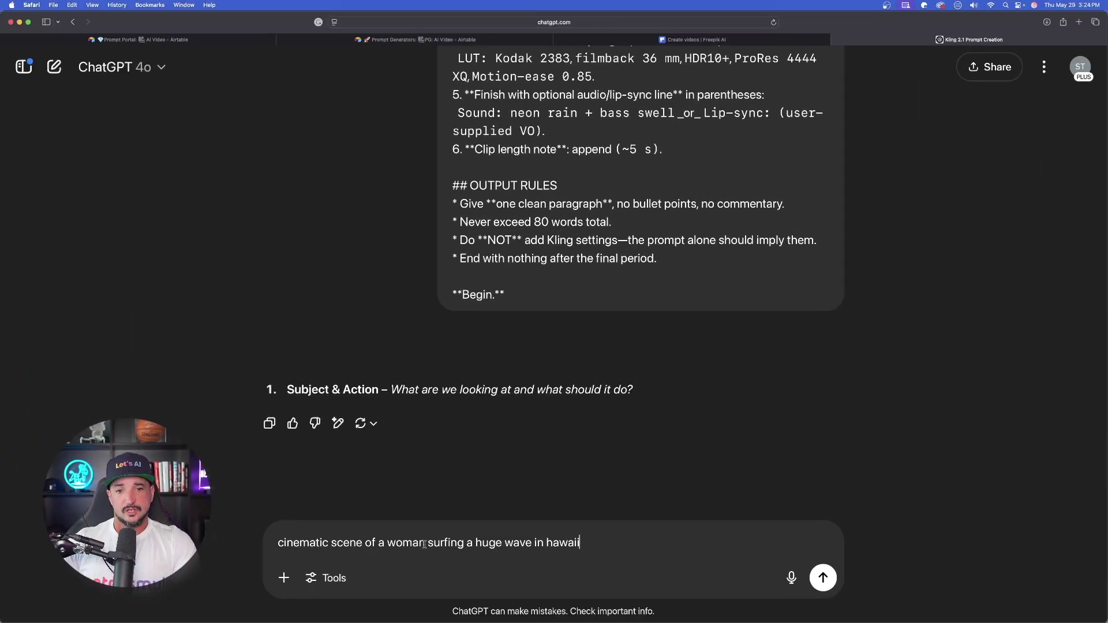
click(396, 543)
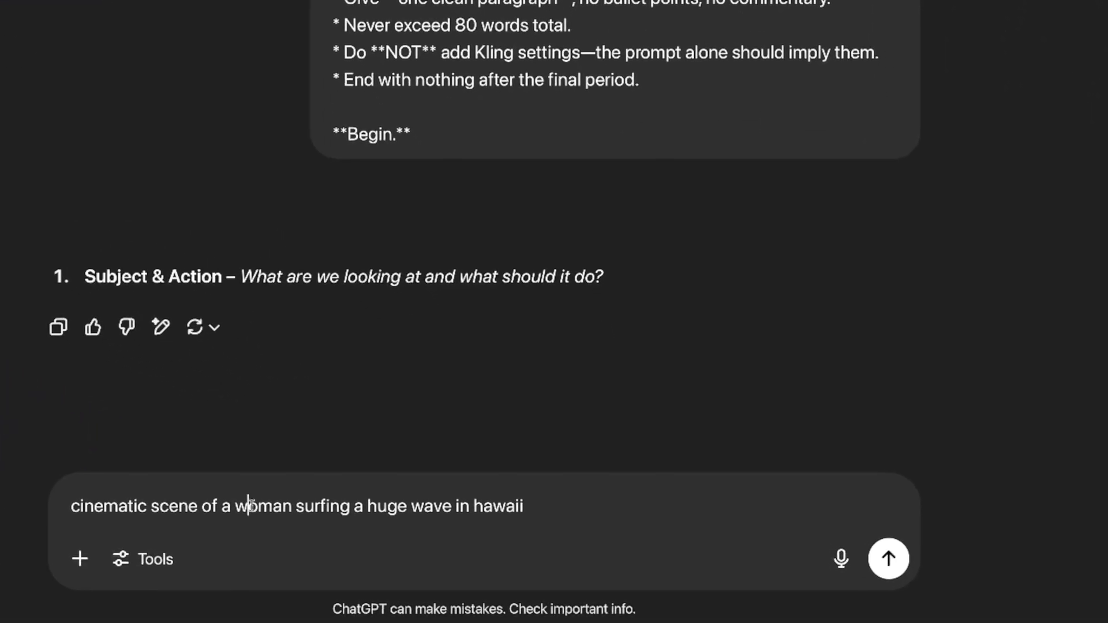
click(889, 558)
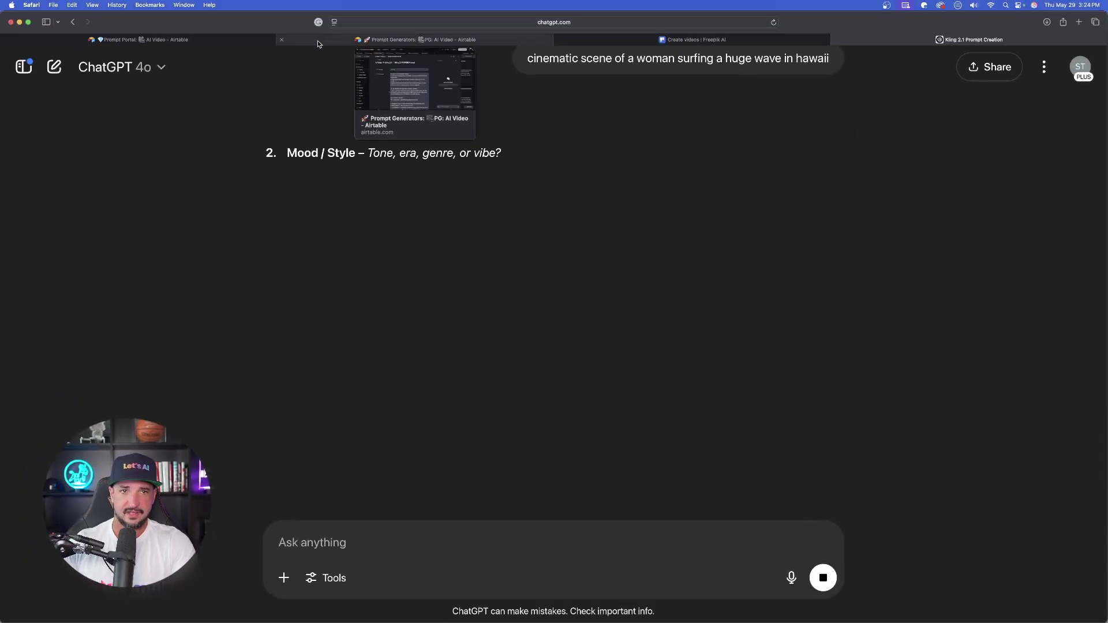
Answer the Mood / Style question with "cinematic, vibrant" and enter "surprise" for the Camera Feel question
scroll(212, 265, up, 2)
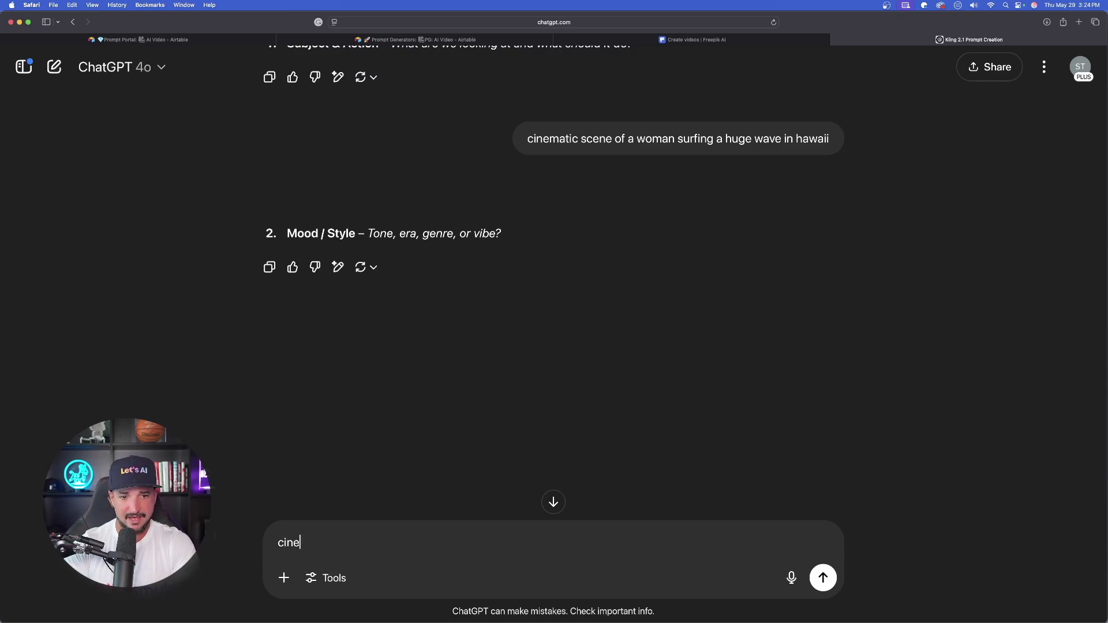
text(matic, vibrant)
key(Return)
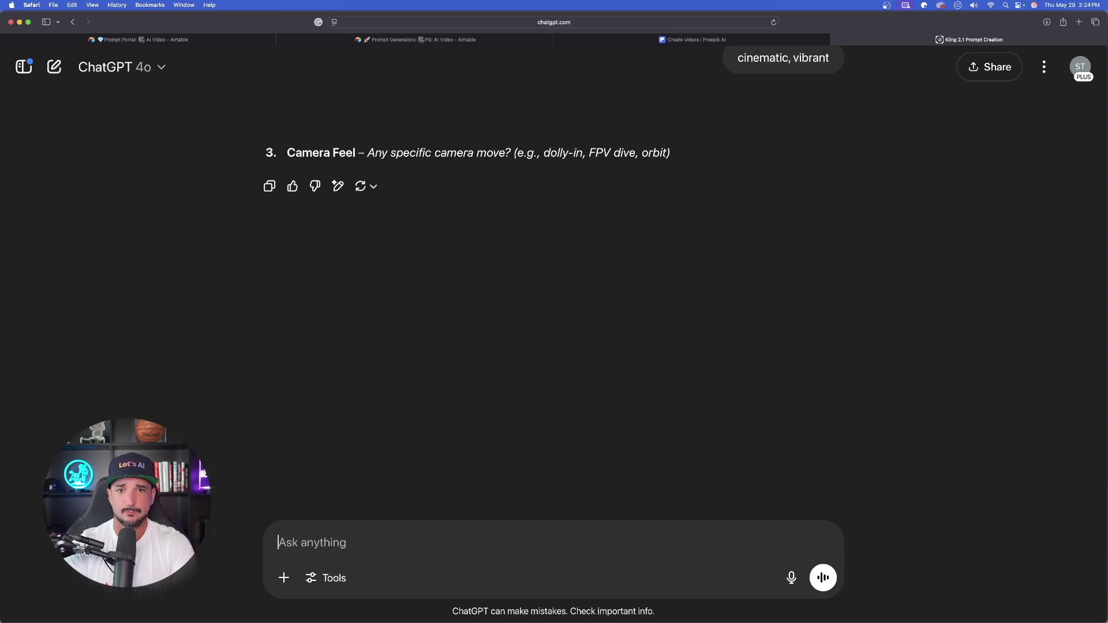
text(s)
text(urprise)
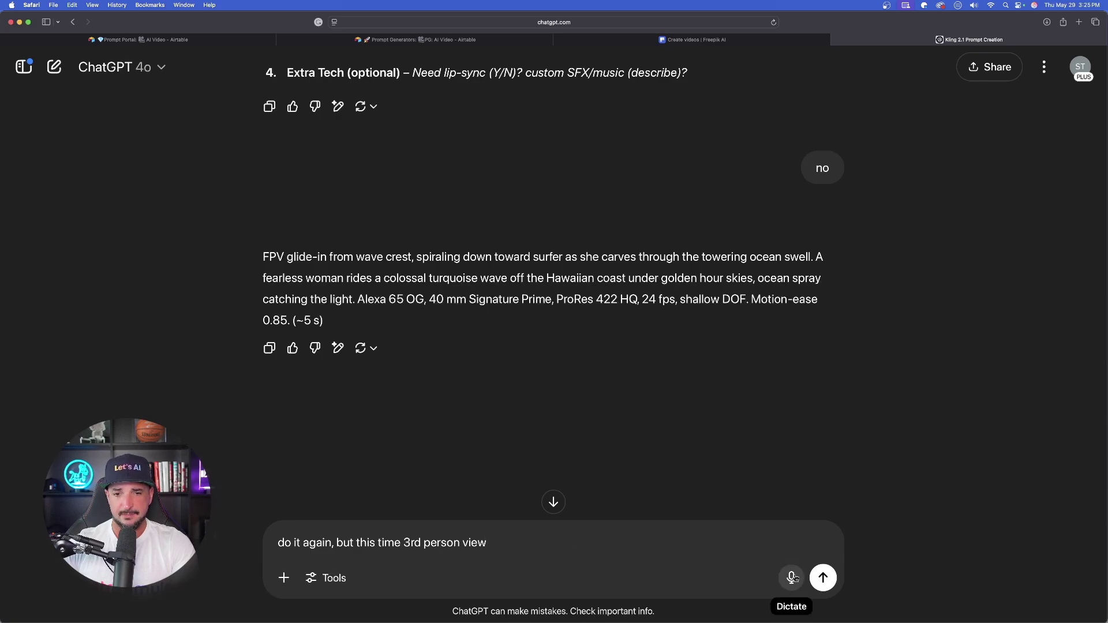
Request a 3rd person view version and a cinematic, wide angle version of the surfing prompt, and review the generated prompts
click(824, 578)
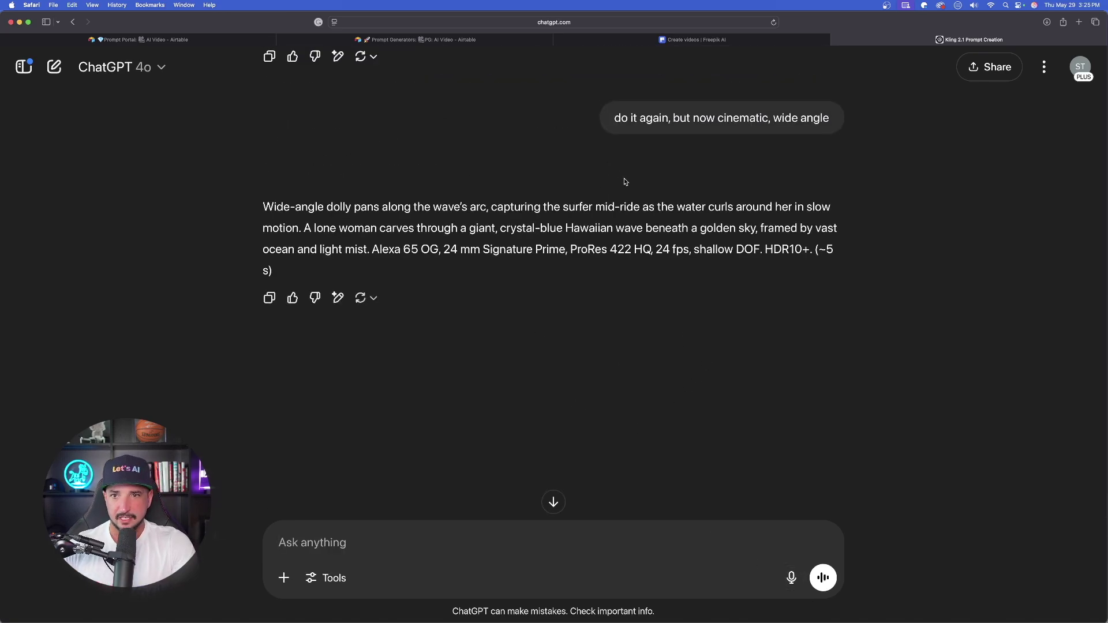
scroll(622, 177, up, 10)
scroll(507, 247, down, 4)
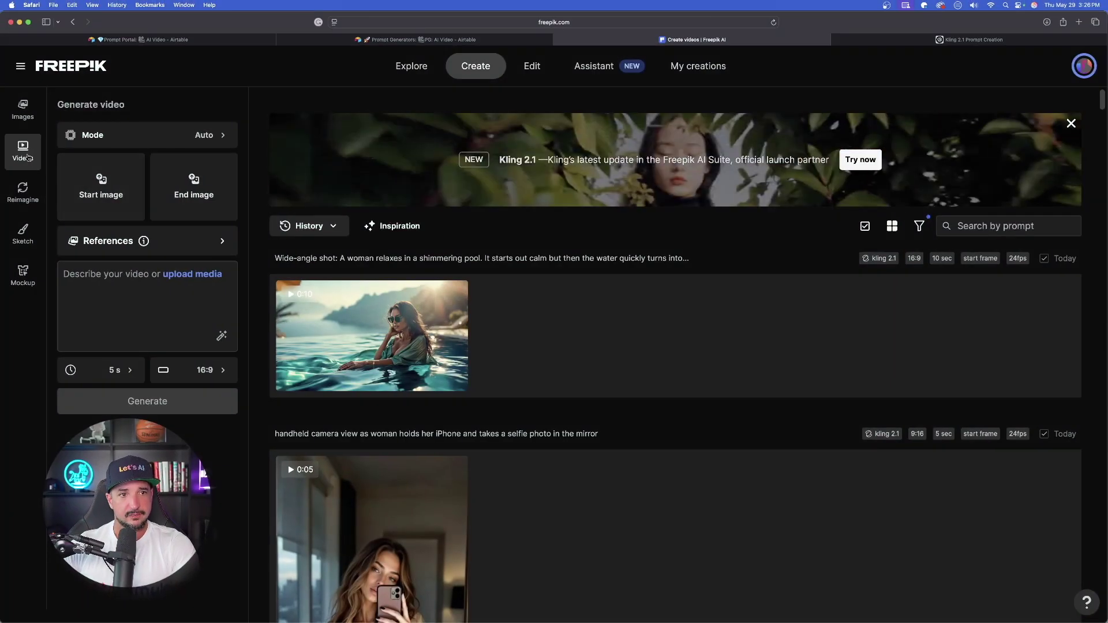
Enter the prompt starting "FPV glide-in from wave crest" in Freepik's video generator and choose the Kling 2.1 mode
click(117, 269)
text(FPV glide-in from wave crest, spiraling down toward surfer as she carves through the towering ocean swell. A fearless woman rides a colossal turquoise wave off the Hawaiian coast under golden hour skies, ocean spray catching the light. Alexa 65 OG, 40 mm Signature Prime, ProRes 422 HQ, 24 fps, shallow DOF. Motion-ease 0.85.)
click(205, 135)
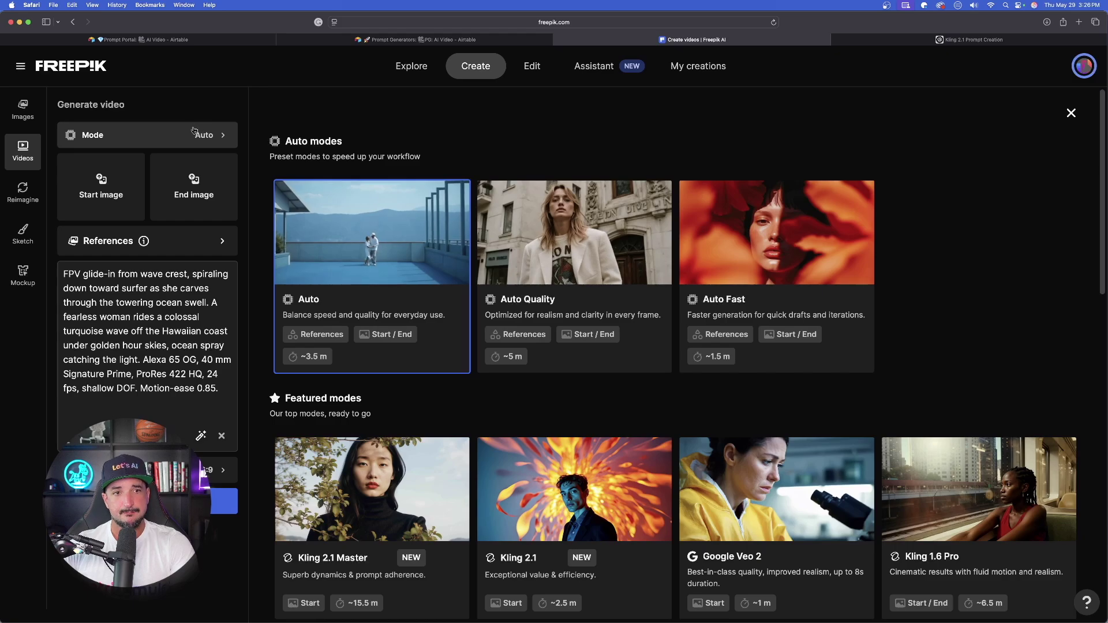
scroll(491, 334, down, 4)
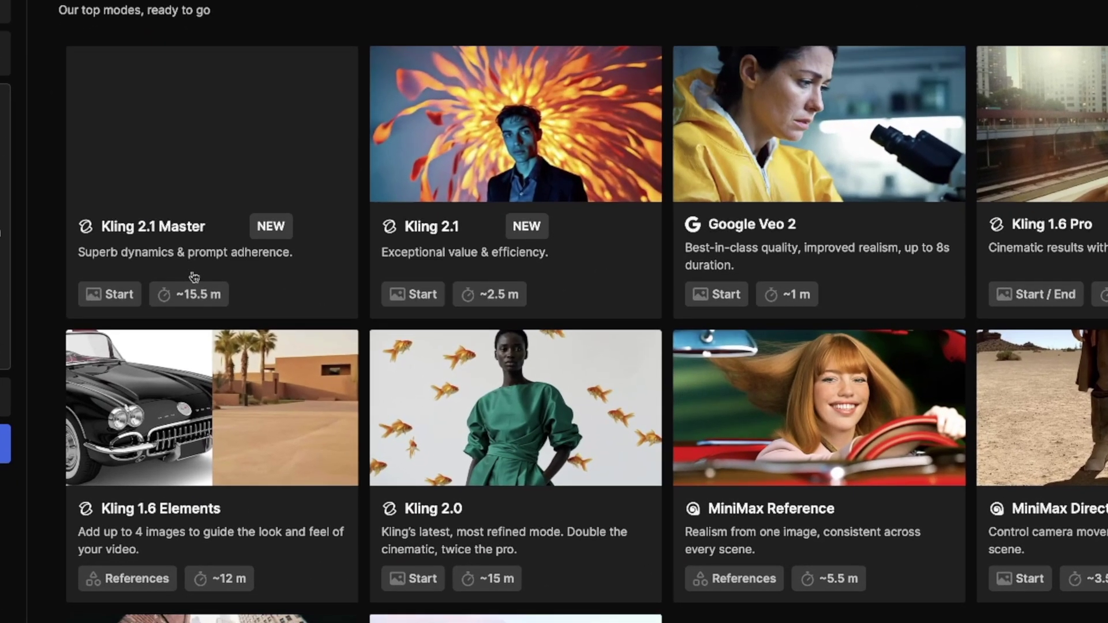
mouse_move(485, 288)
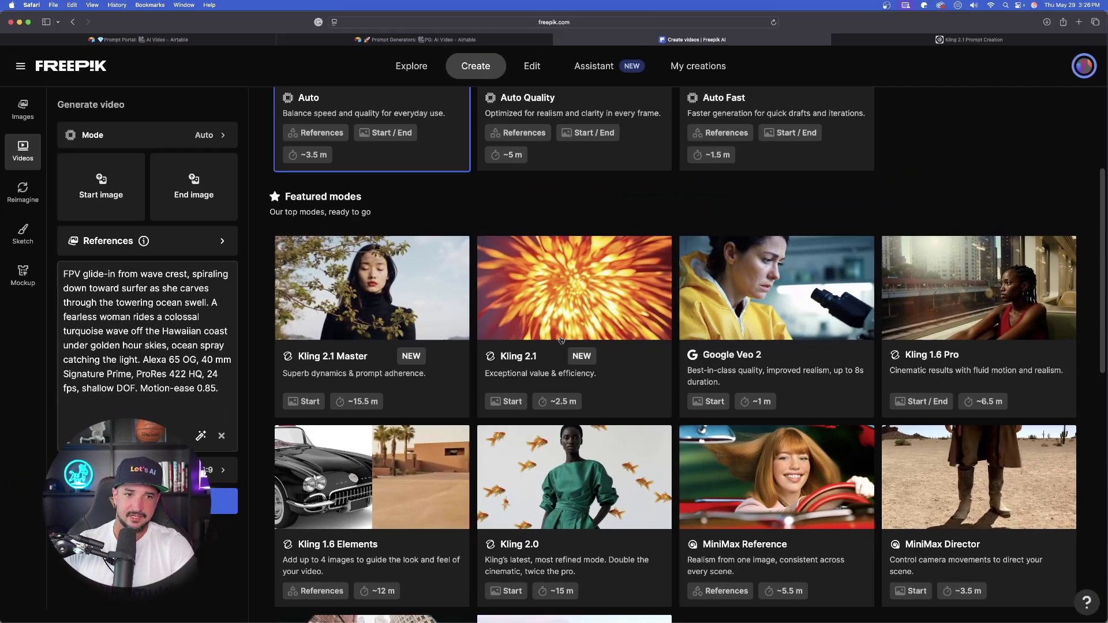
click(561, 340)
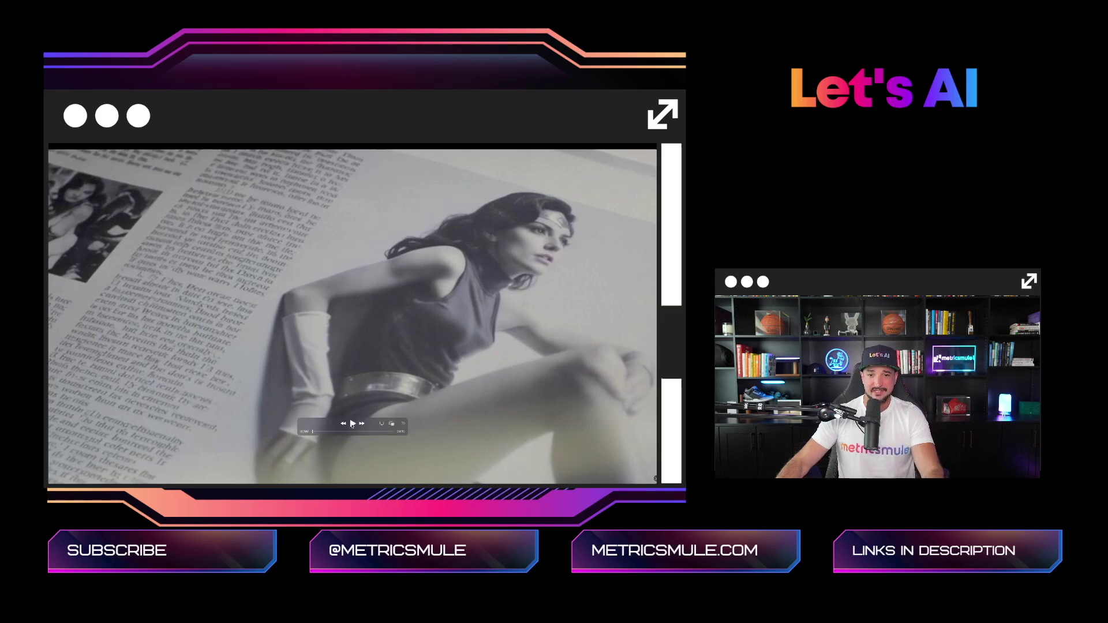
Play the magazine photo clip, and view both images in the Prompt Portal's "studio silhouette photo of a concept car" record
click(352, 425)
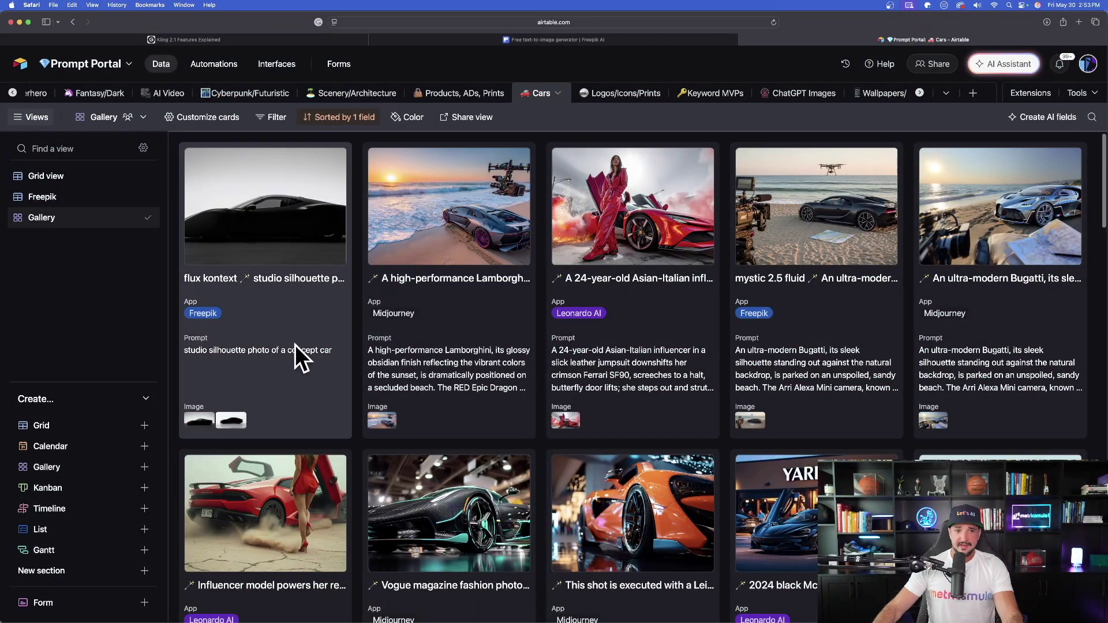
click(293, 325)
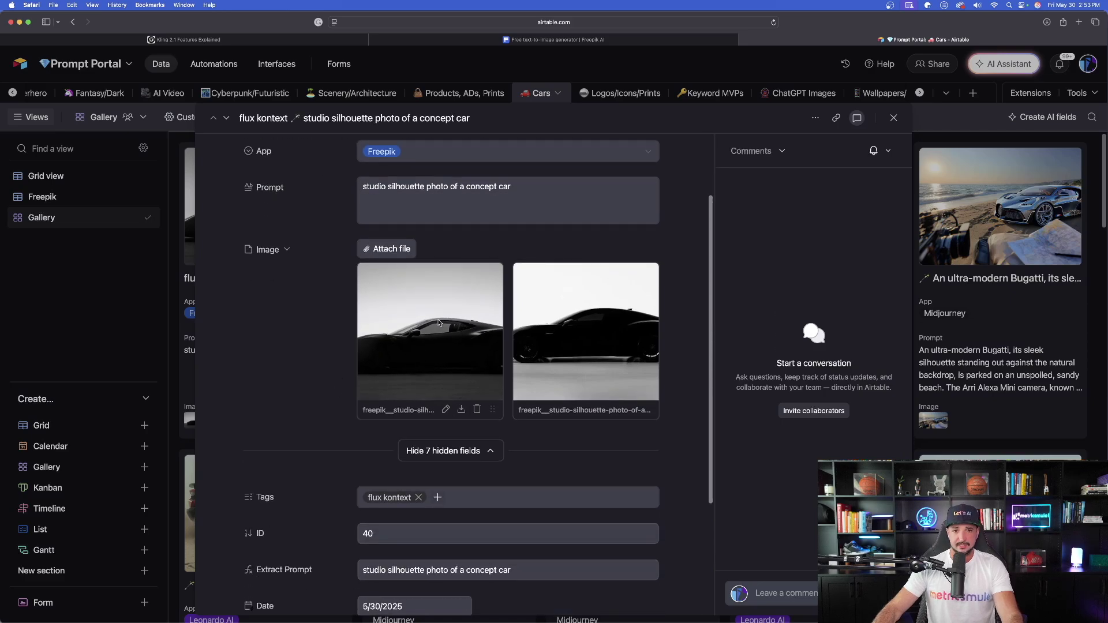
click(438, 319)
click(877, 324)
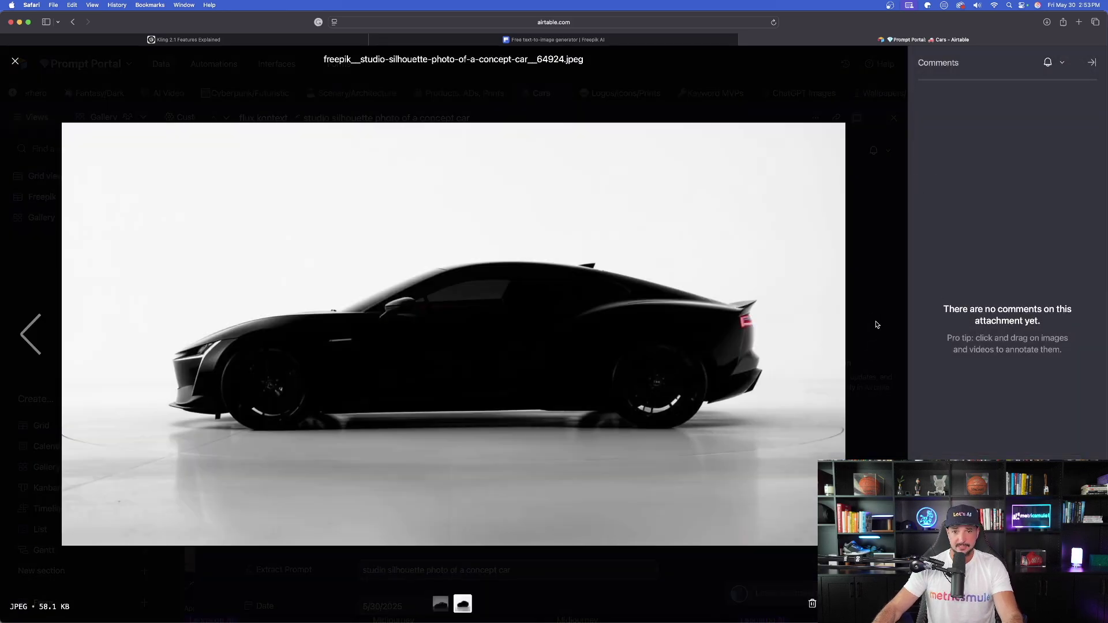
click(17, 61)
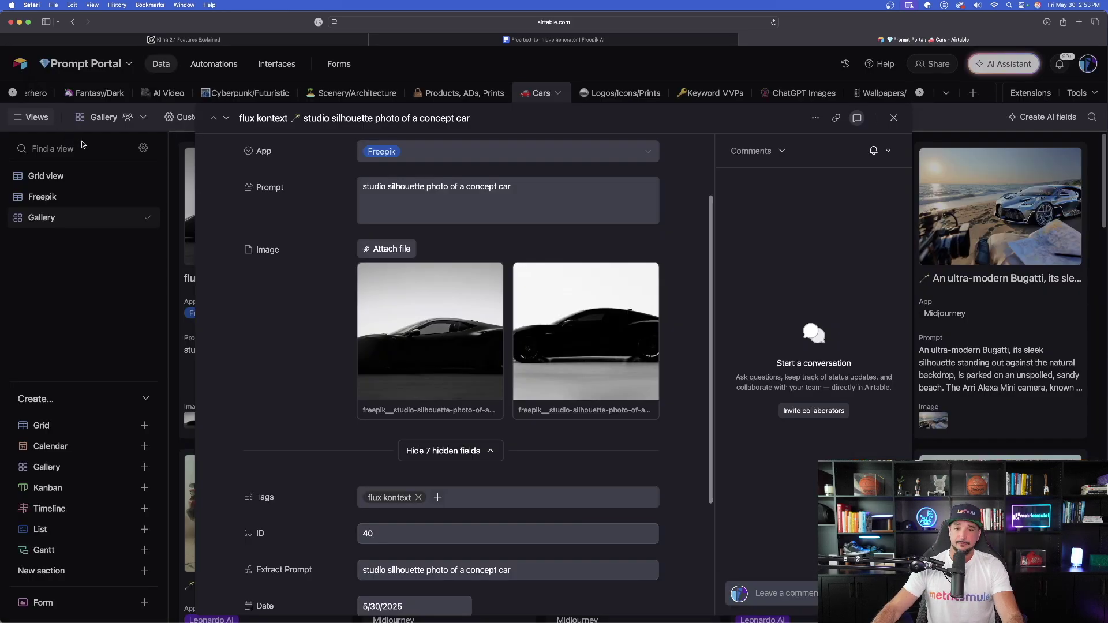
click(893, 119)
Switch to the ChatGPT chat and read the "Liquid-Glass Hypercar Reveal" prompt, highlighting its instruction to begin with a studio silhouette photo
click(315, 40)
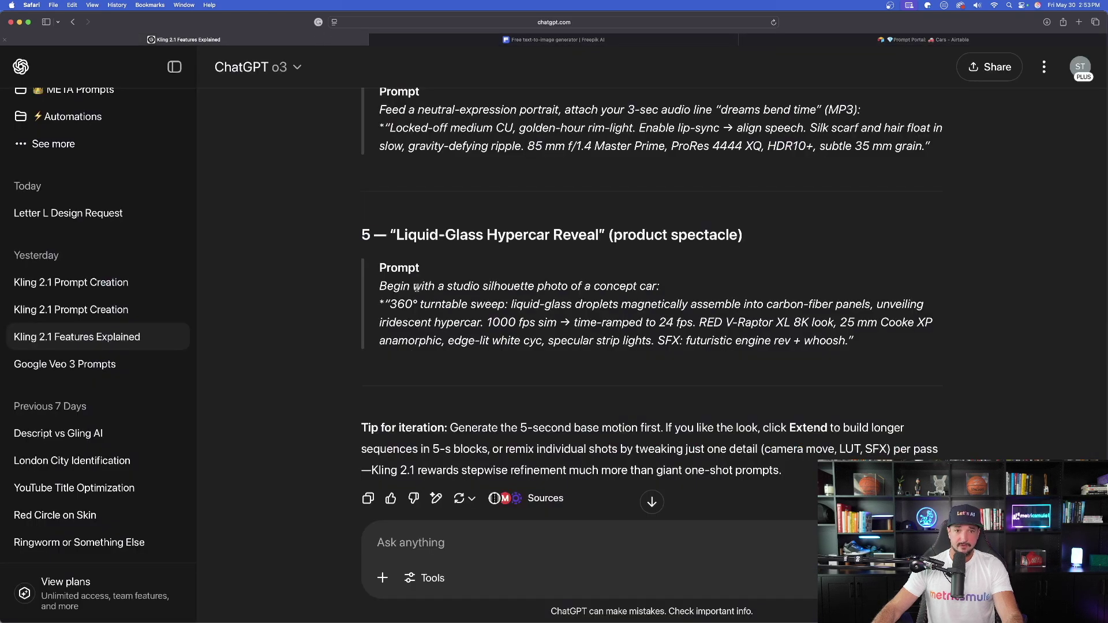
scroll(412, 317, up, 6)
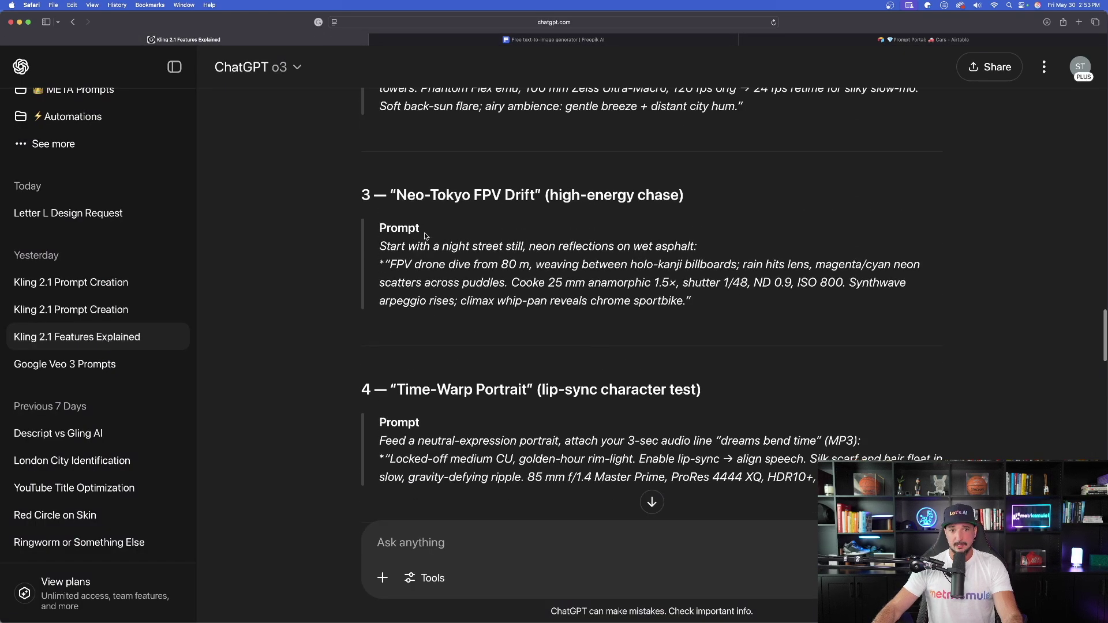
scroll(367, 214, down, 2)
scroll(379, 310, down, 2)
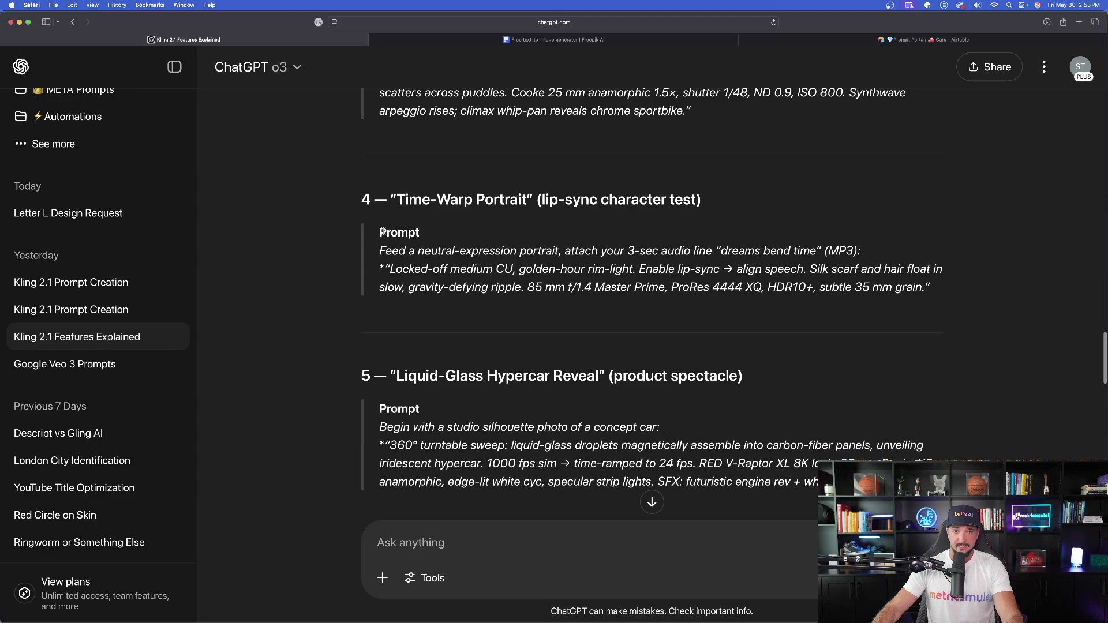
scroll(382, 232, down, 3)
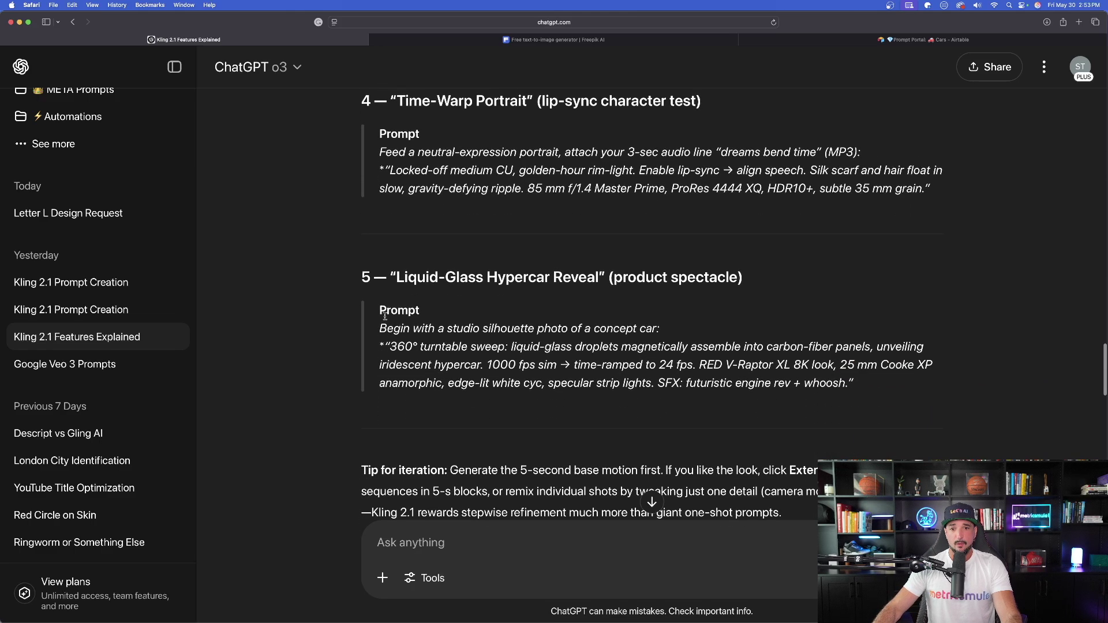
scroll(377, 341, down, 1)
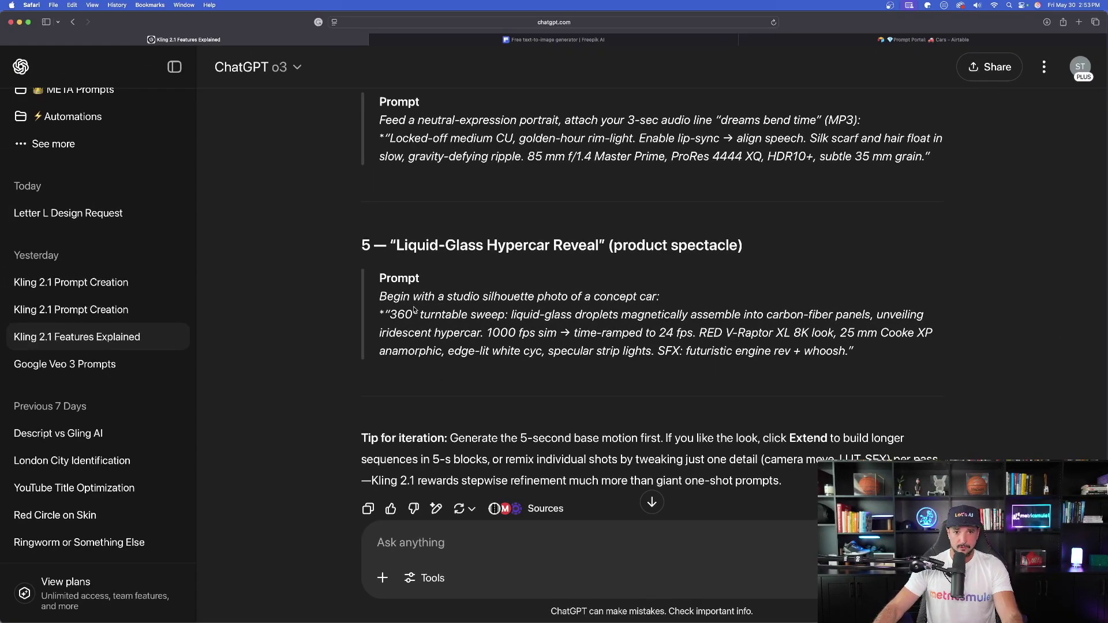
scroll(381, 300, down, 1)
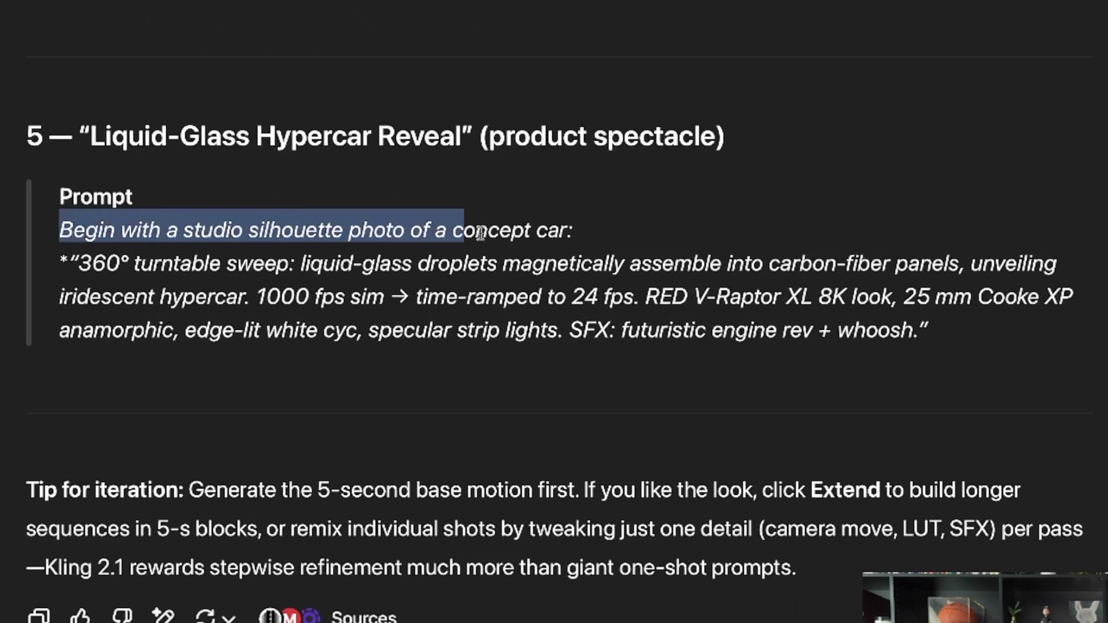
click(537, 304)
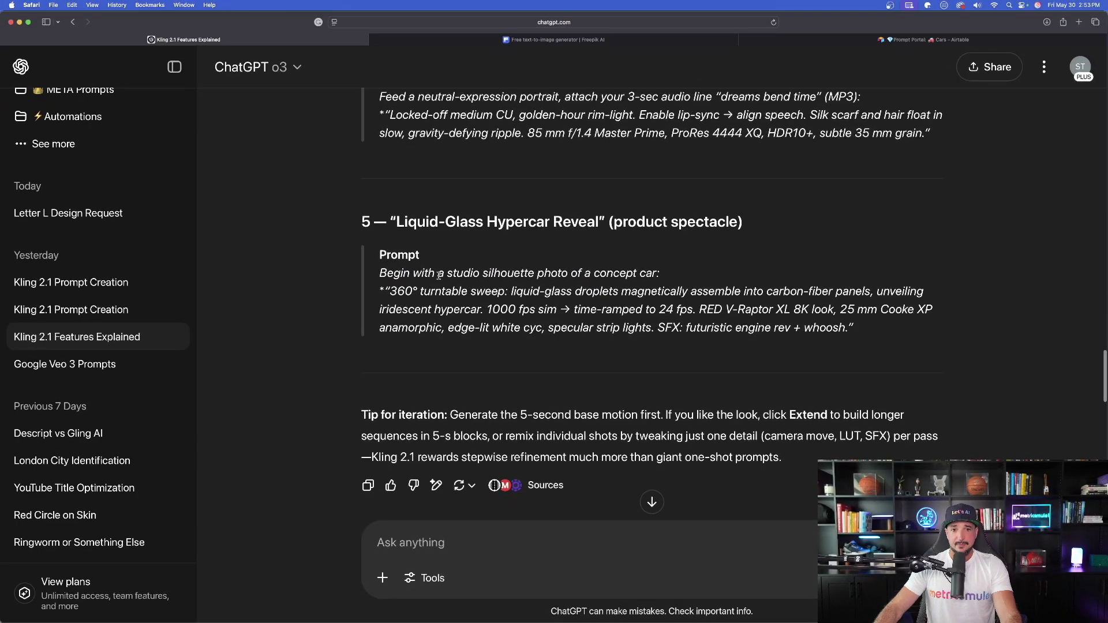
drag(439, 276, 550, 275)
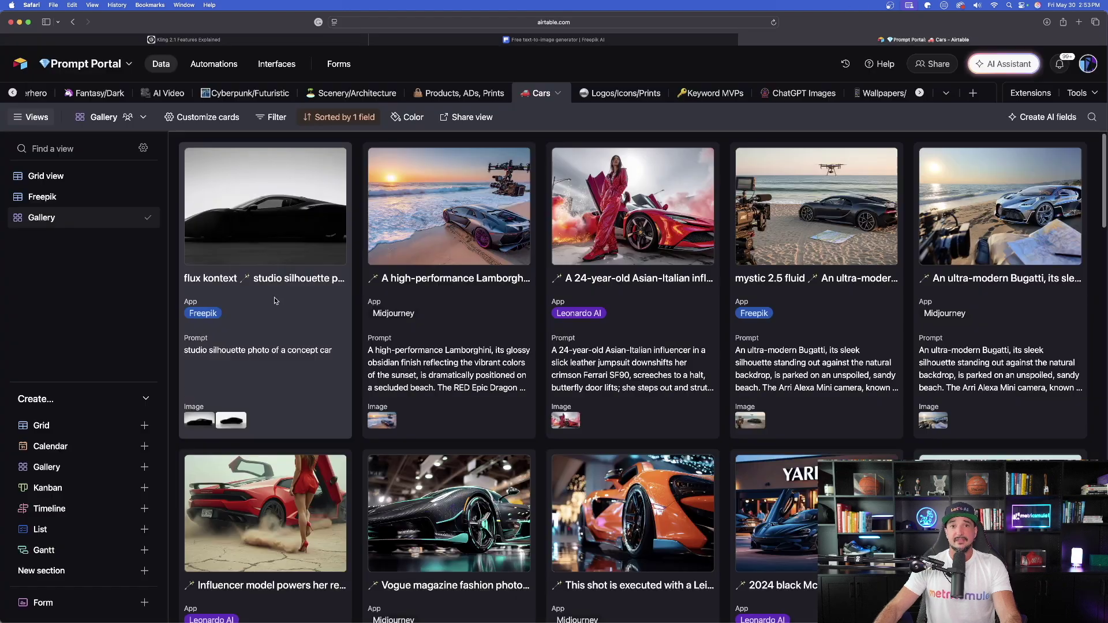
Return to the Airtable Cars gallery and reopen the flux kontext concept car record to compare its two silhouette images
click(275, 296)
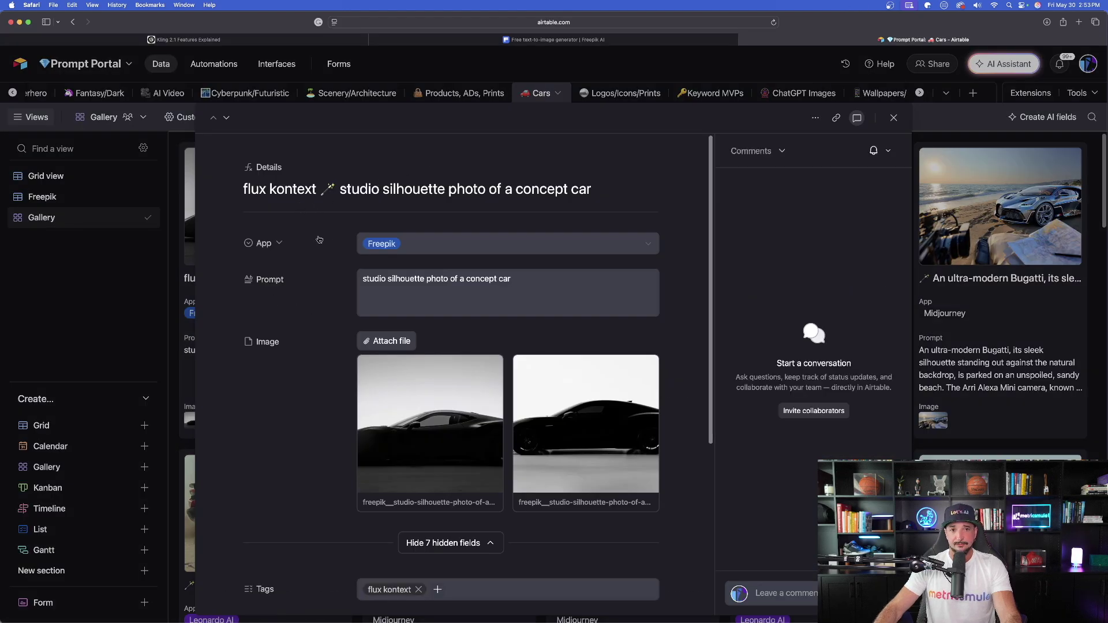
scroll(377, 360, down, 1)
click(410, 359)
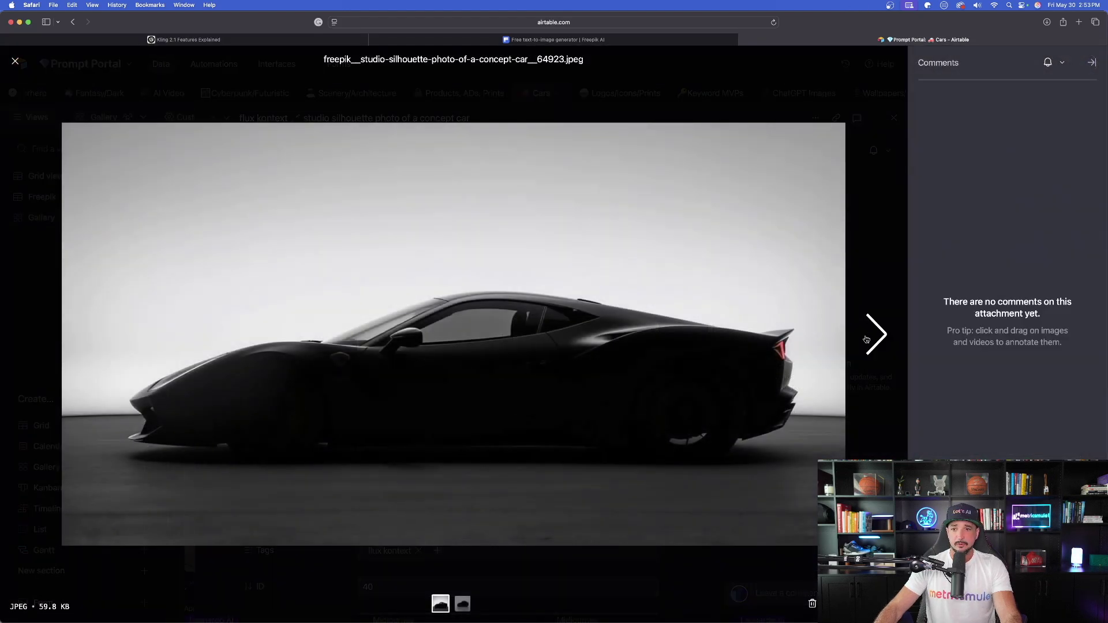
click(881, 335)
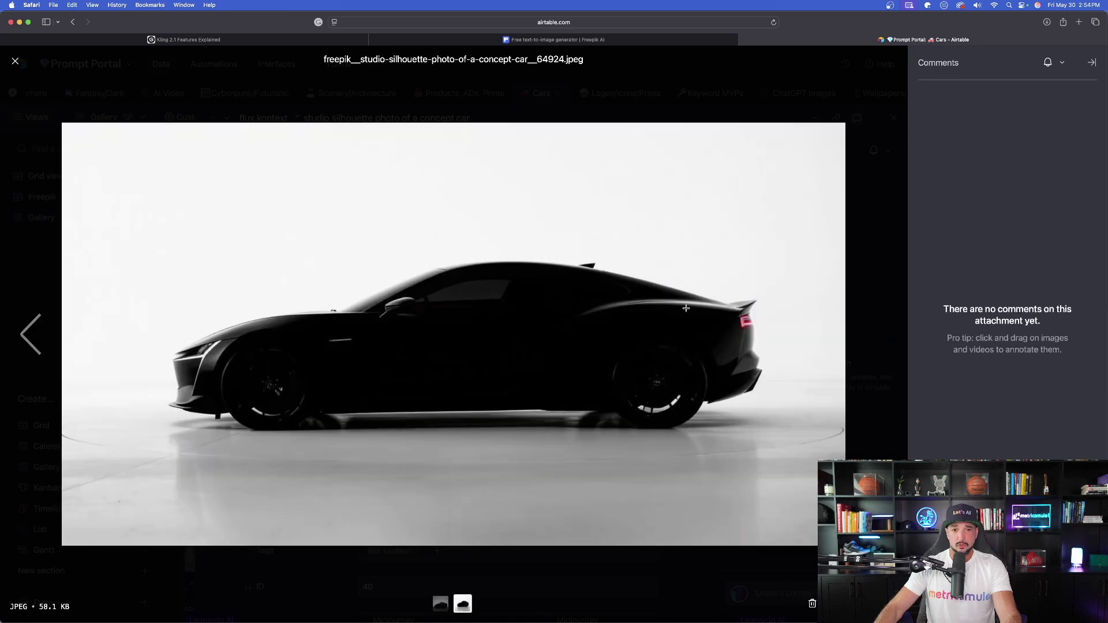
click(16, 62)
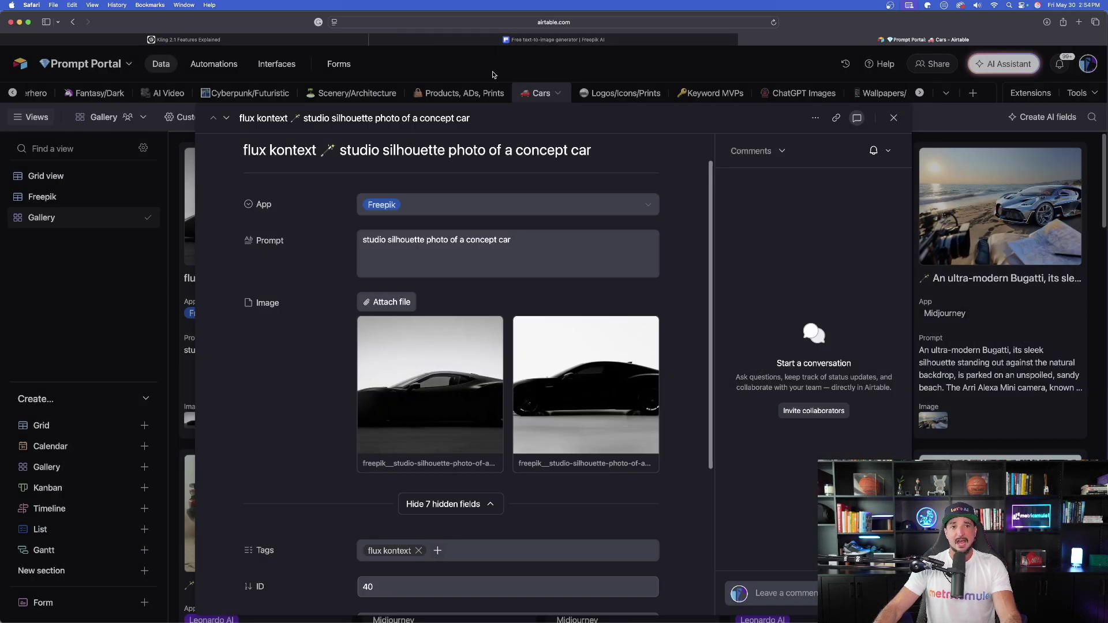
Highlight the "360° turntable sweep" prompt text in ChatGPT and play the matching Kling 2.1 video in Freepik
click(277, 41)
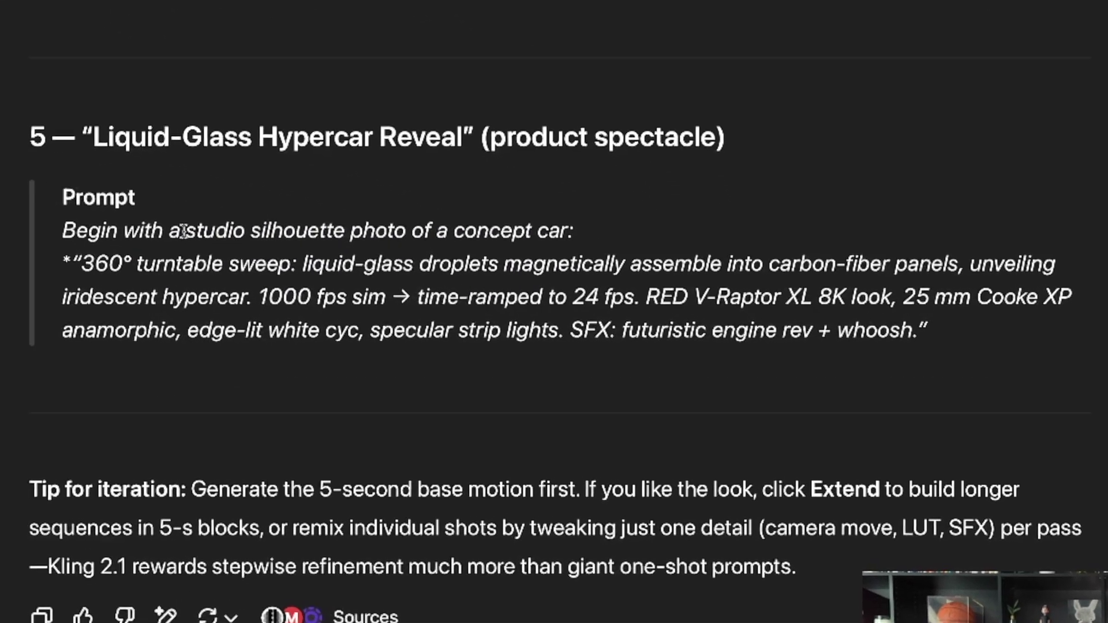
drag(79, 264, 827, 350)
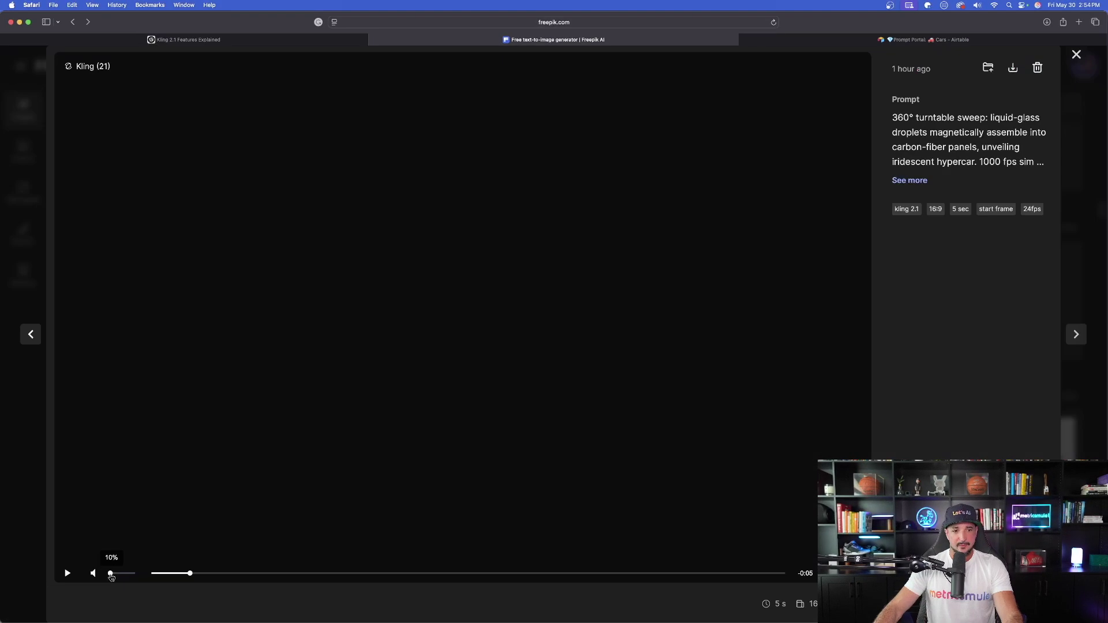
click(67, 573)
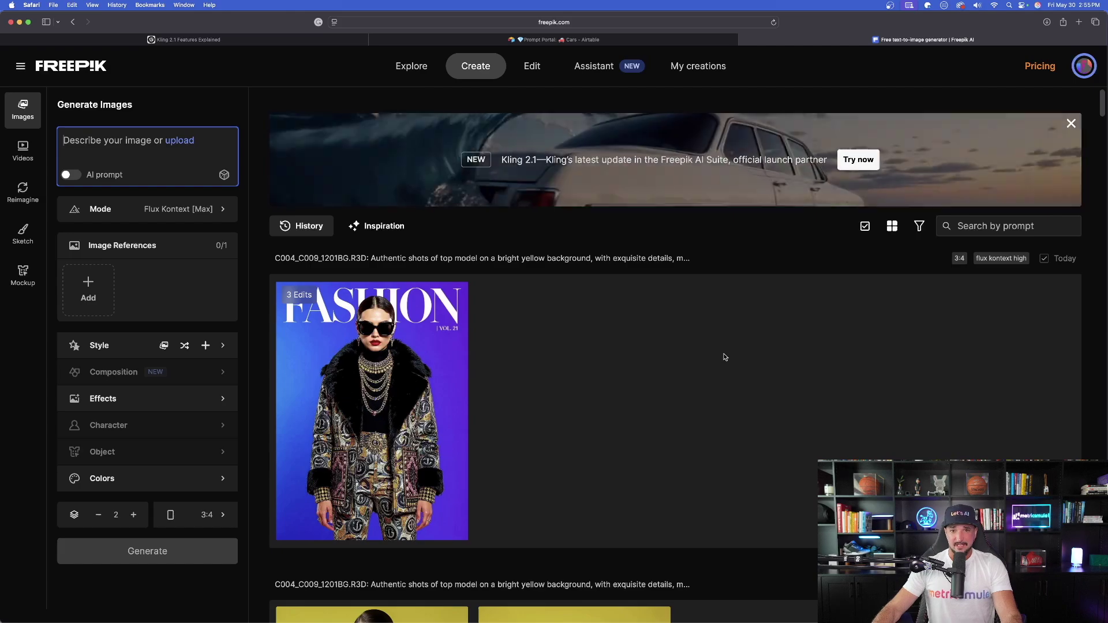
Browse the Freepik history to the Kling videos and view the "God's Eye View Shot: Rome" and Call of Duty clips
scroll(719, 361, down, 1)
scroll(717, 367, down, 10)
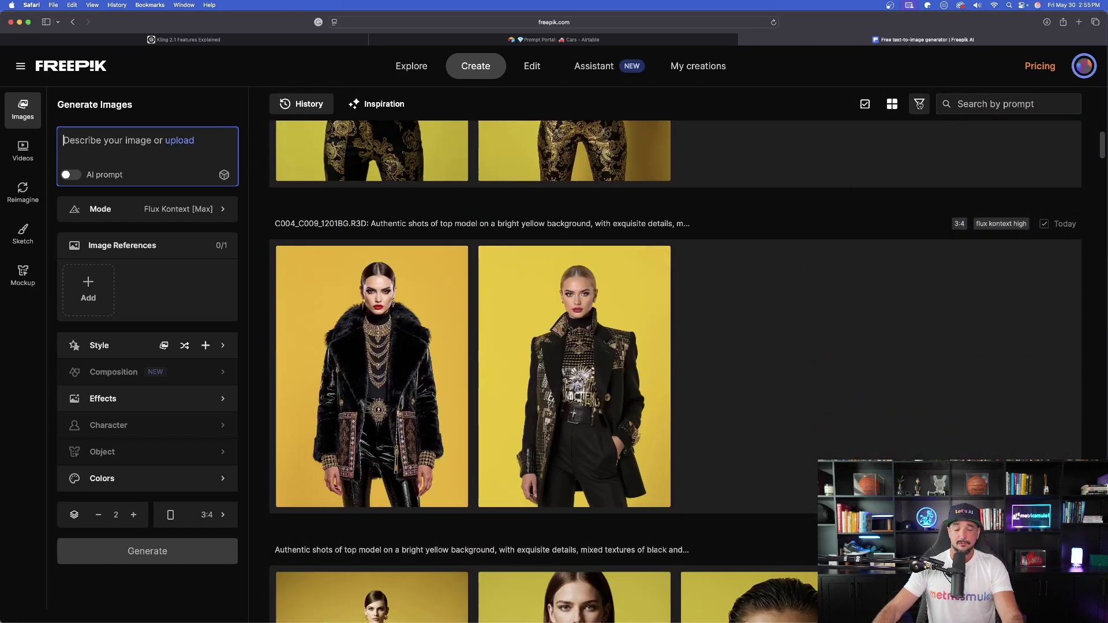
scroll(543, 271, down, 15)
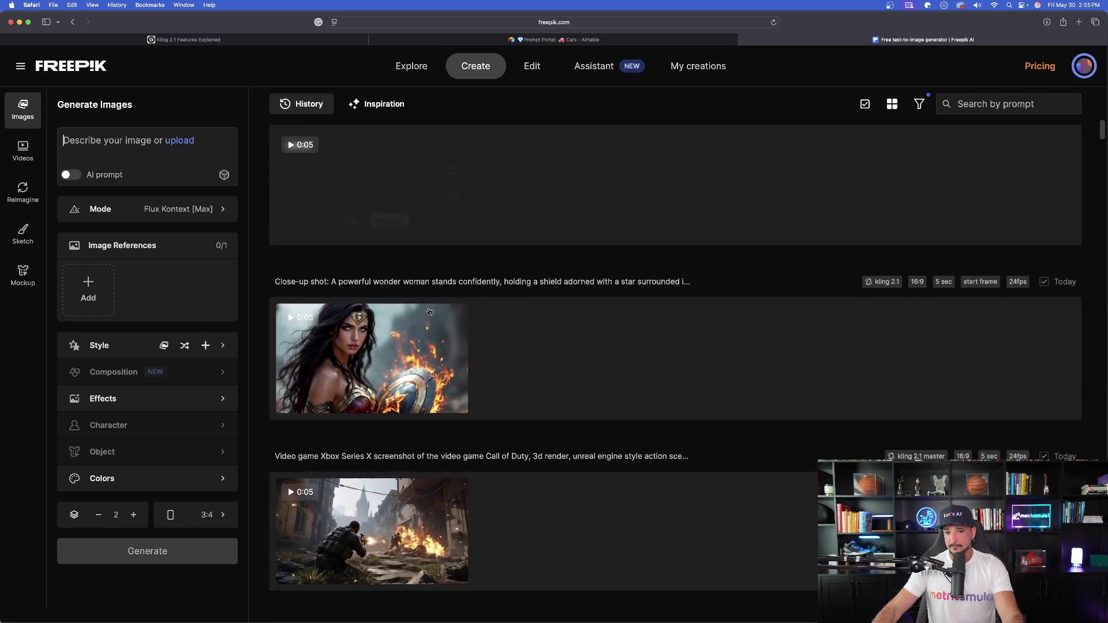
scroll(556, 278, down, 3)
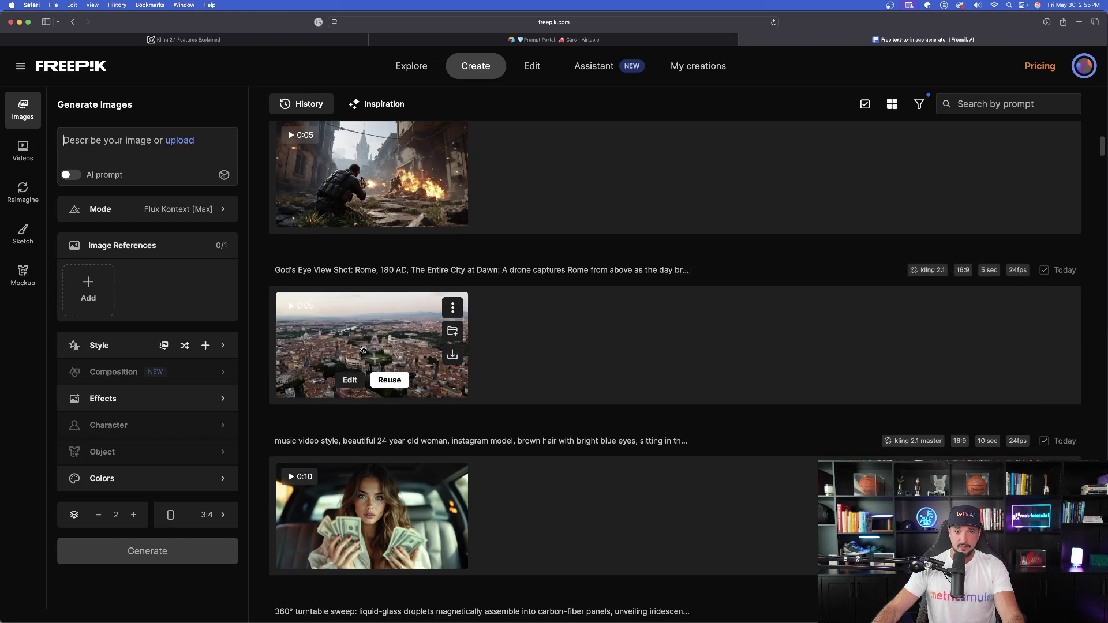
click(362, 349)
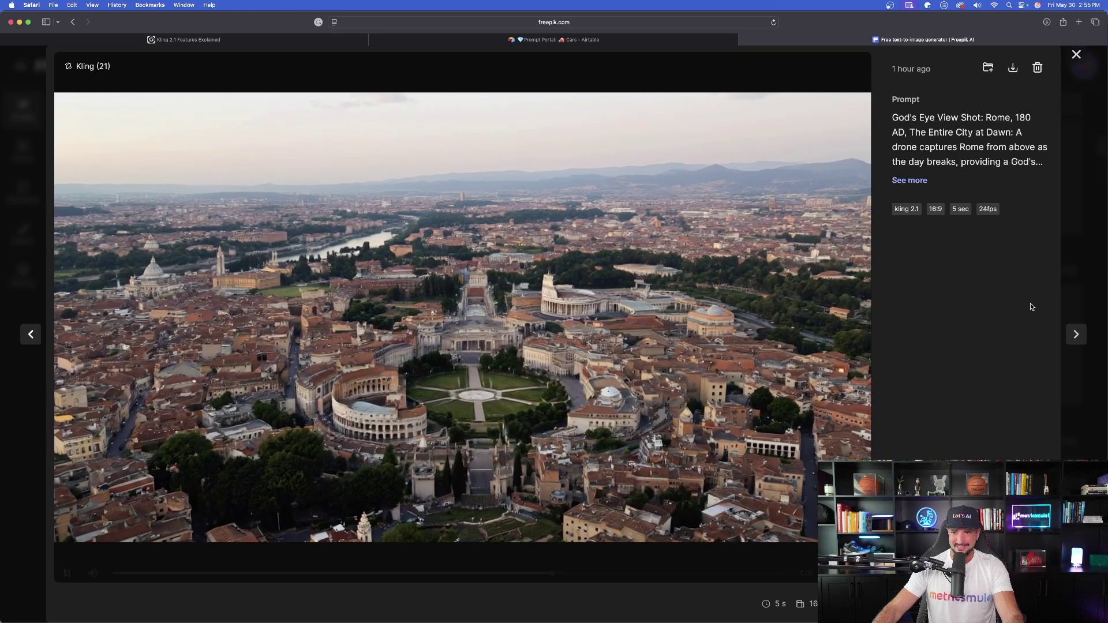
key(Right)
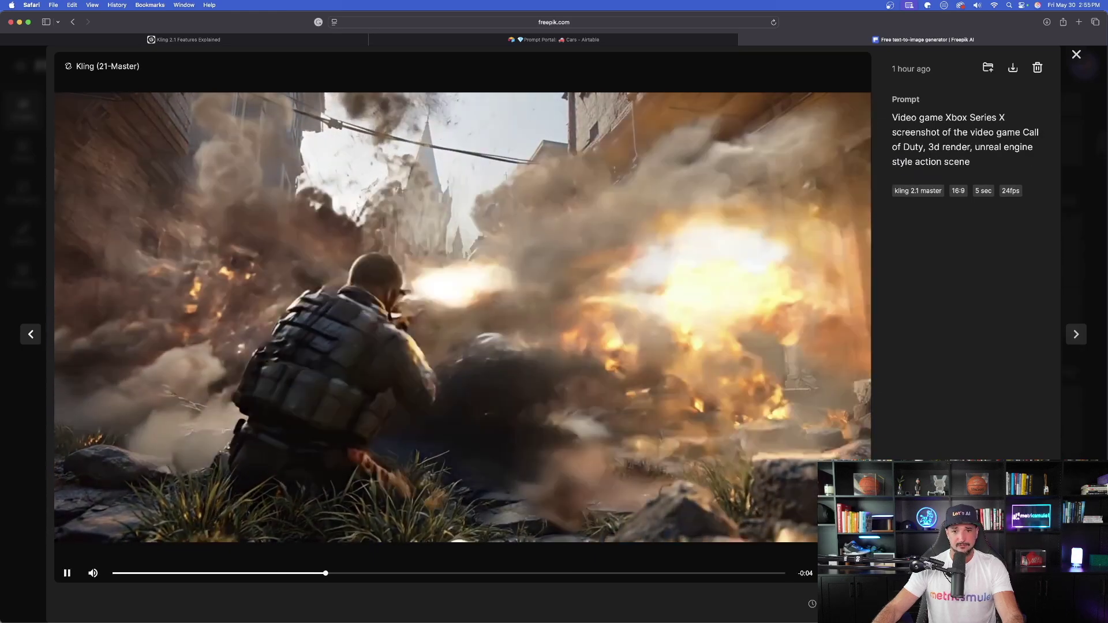